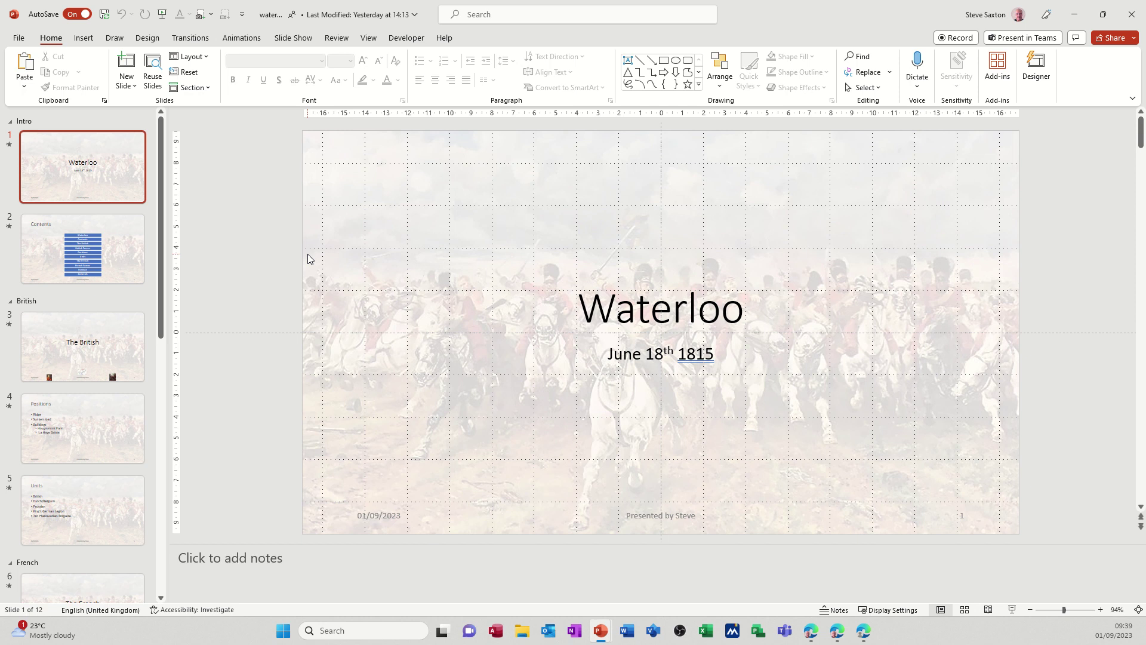
Bring up the View tab's presentation view choices for the Waterloo deck.
{"action": "left_click", "coordinate": [368, 40]}
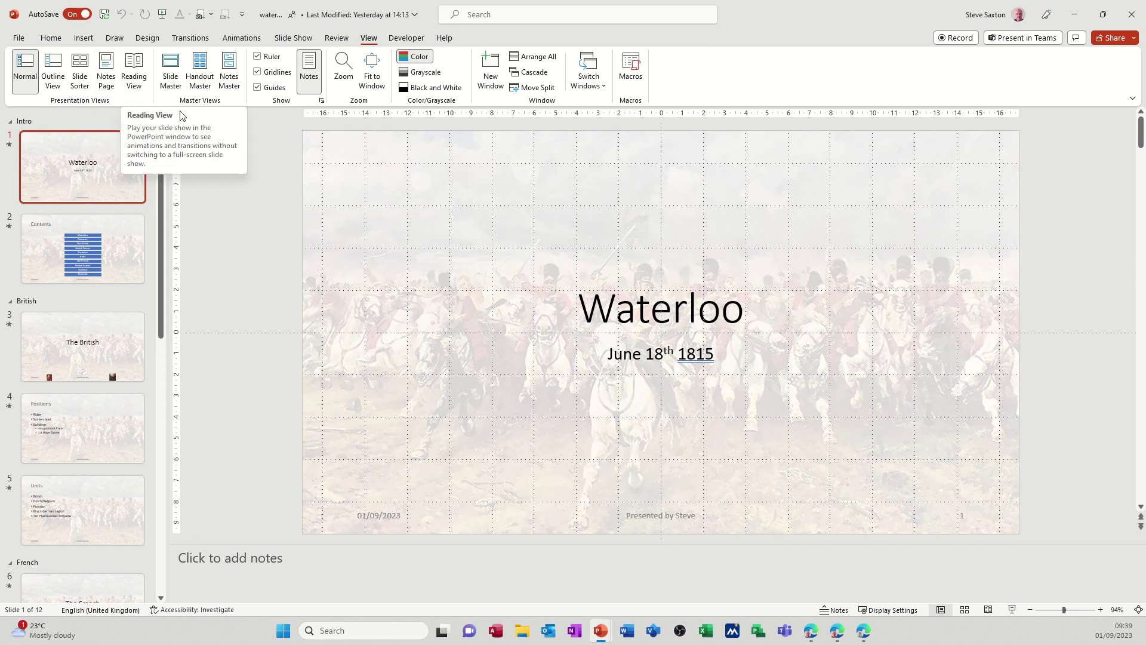
Switch the ribbon to the Slide Show tab's setup and rehearsal options.
{"action": "left_click", "coordinate": [294, 41]}
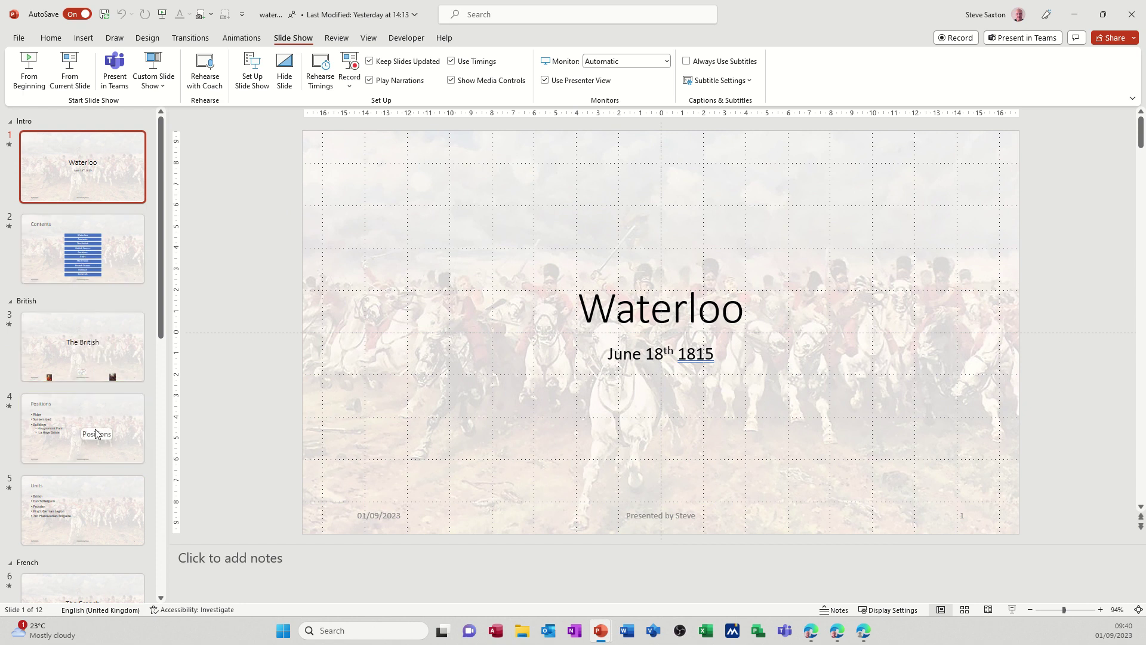
Drag 'The British' above 'Positions' to make it slide 3, then widen and restore the thumbnail pane.
{"action": "left_click_drag", "start_coordinate": [117, 432], "coordinate": [113, 356]}
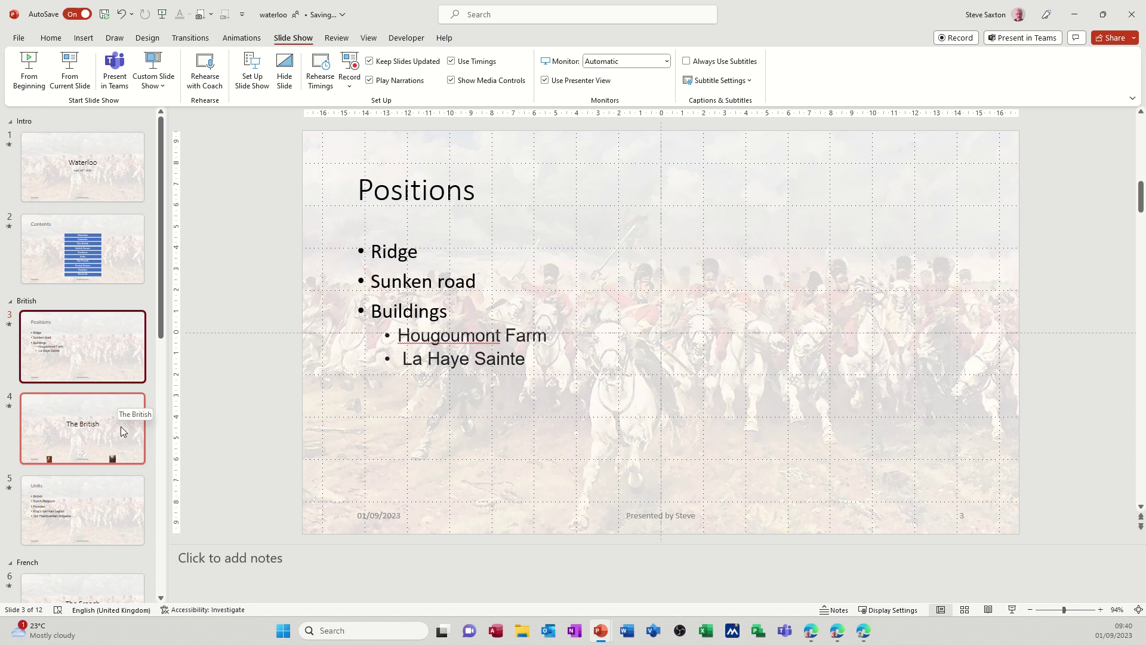
{"action": "left_click_drag", "start_coordinate": [122, 431], "coordinate": [117, 339]}
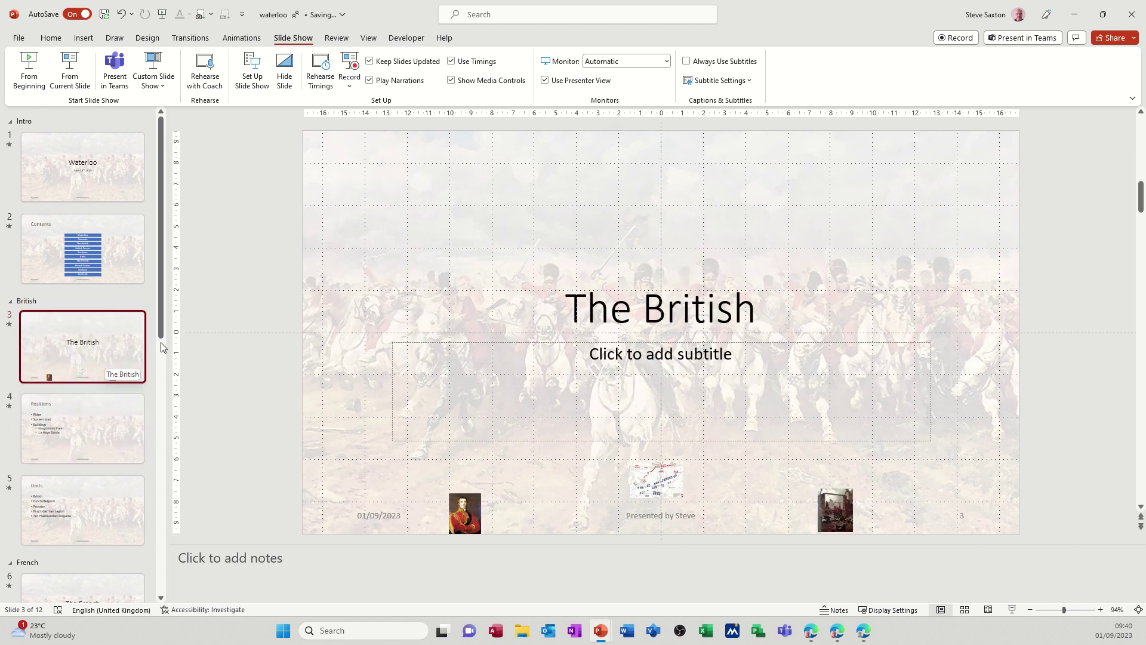
{"action": "left_click_drag", "start_coordinate": [166, 352], "coordinate": [282, 354]}
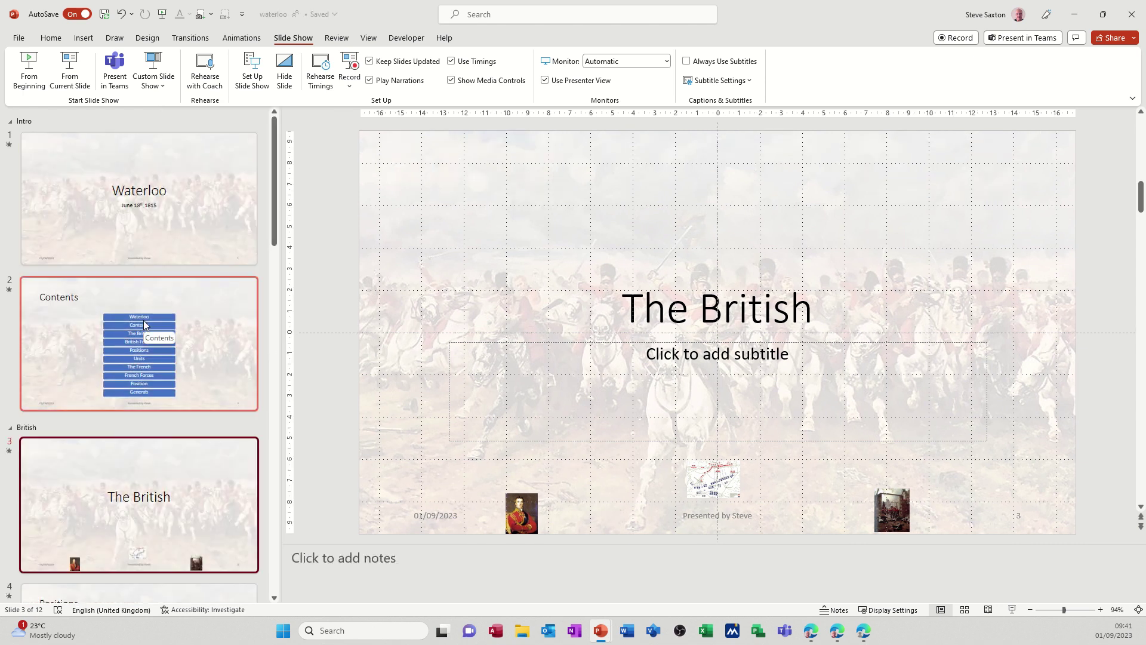
{"action": "left_click_drag", "start_coordinate": [282, 375], "coordinate": [137, 364]}
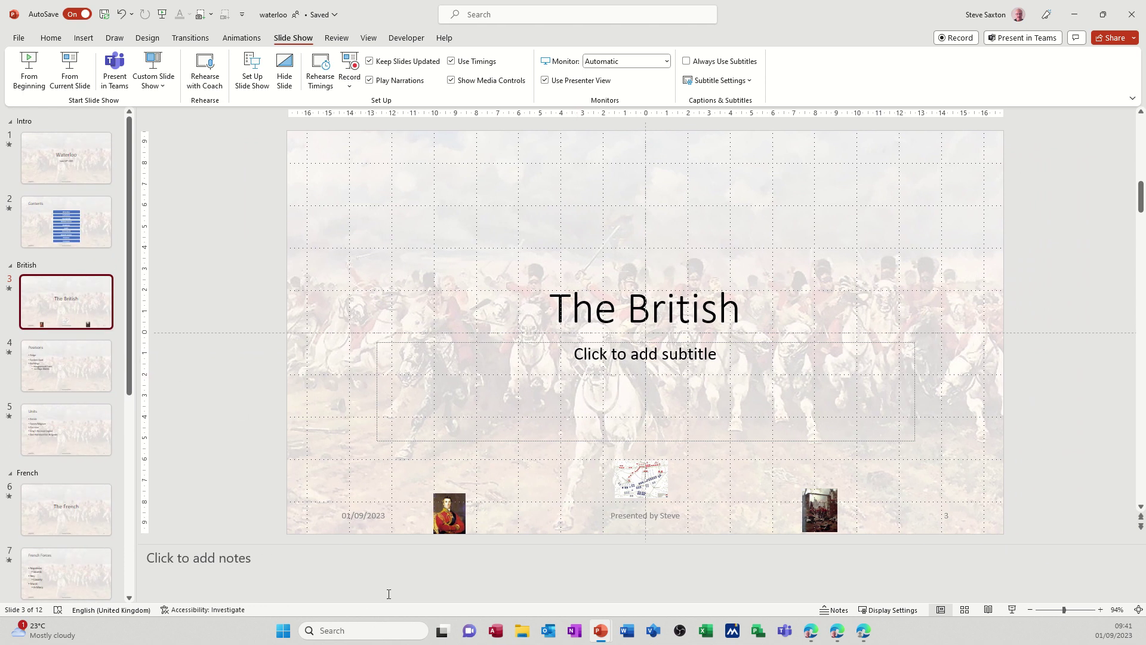
Write slide 3's speaker notes as a numbered list: Wellington, Picton, Uxbridege.
{"action": "left_click", "coordinate": [196, 559]}
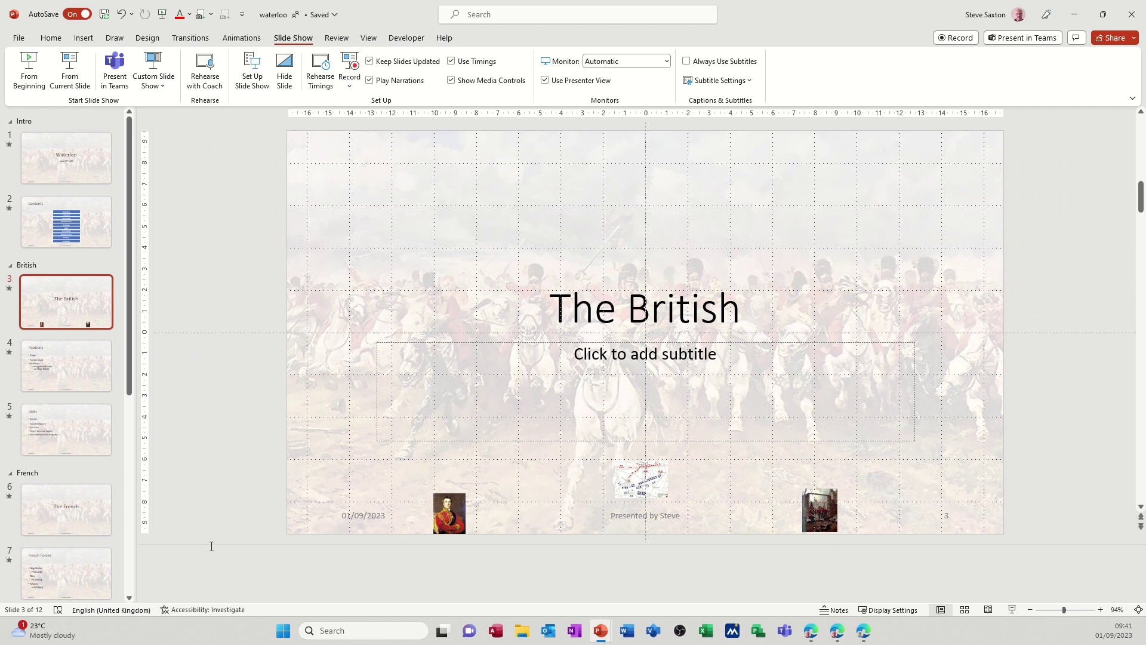
{"action": "left_click_drag", "start_coordinate": [210, 544], "coordinate": [237, 404]}
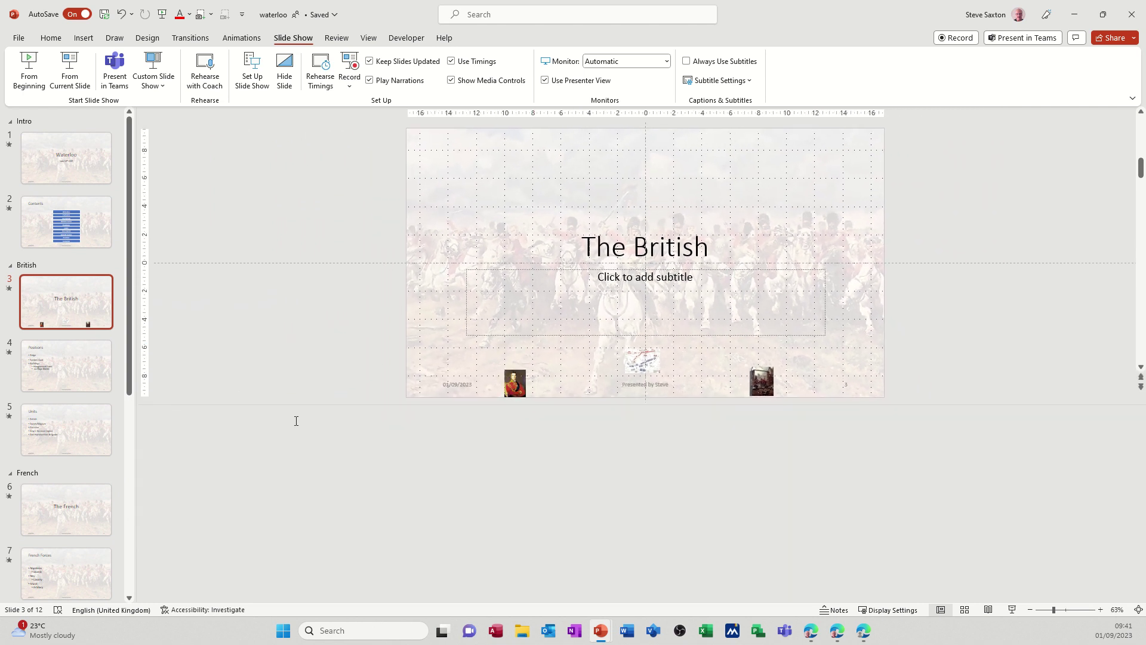
{"action": "left_click", "coordinate": [51, 38]}
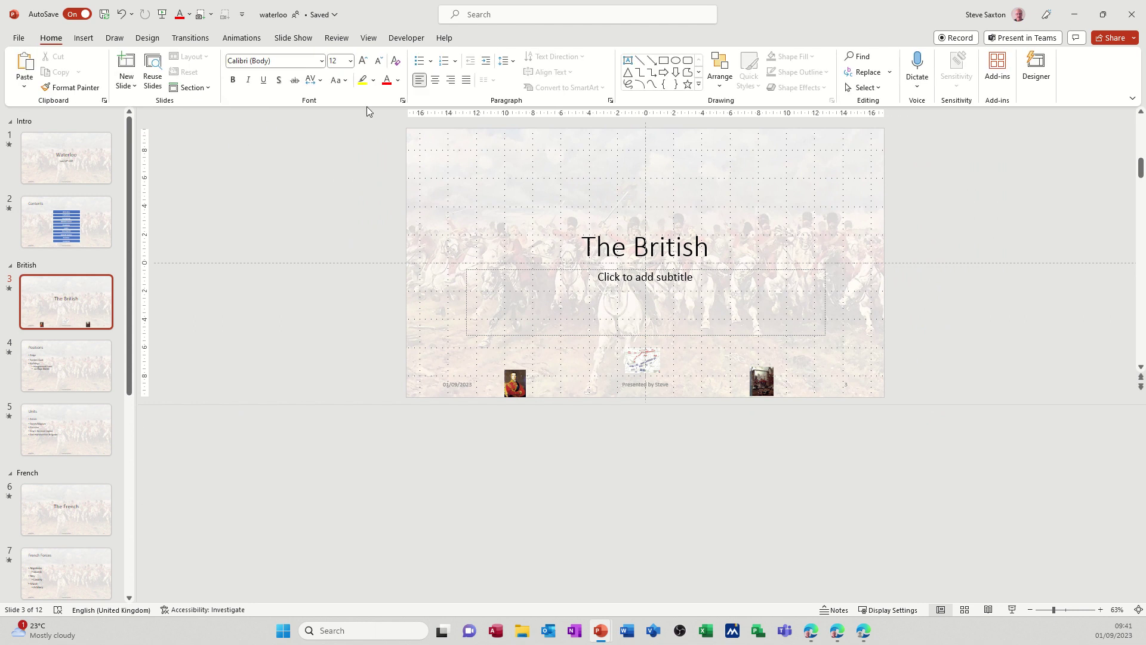
{"action": "left_click", "coordinate": [443, 60]}
{"action": "type", "text": "Well"}
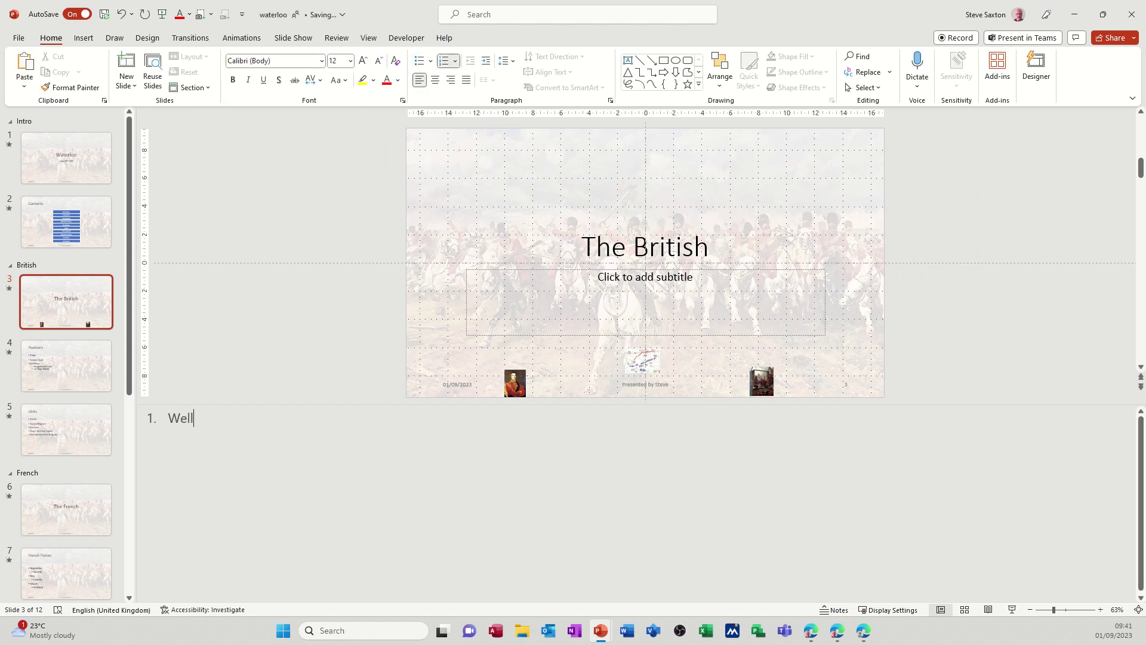
{"action": "type", "text": "ington "}
{"action": "type", "text": "Picton "}
{"action": "type", "text": "Uxb"}
{"action": "type", "text": "ridege"}
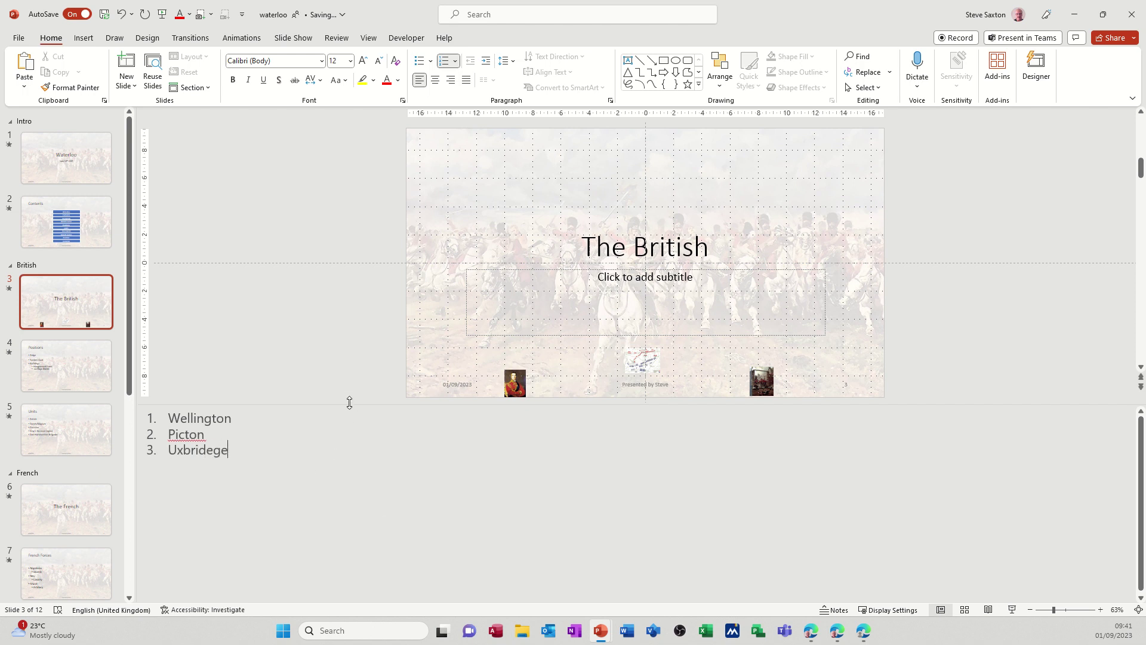
Resize the notes area and toggle the Notes display off and on, leaving a smaller notes area.
{"action": "left_click_drag", "start_coordinate": [350, 403], "coordinate": [356, 542]}
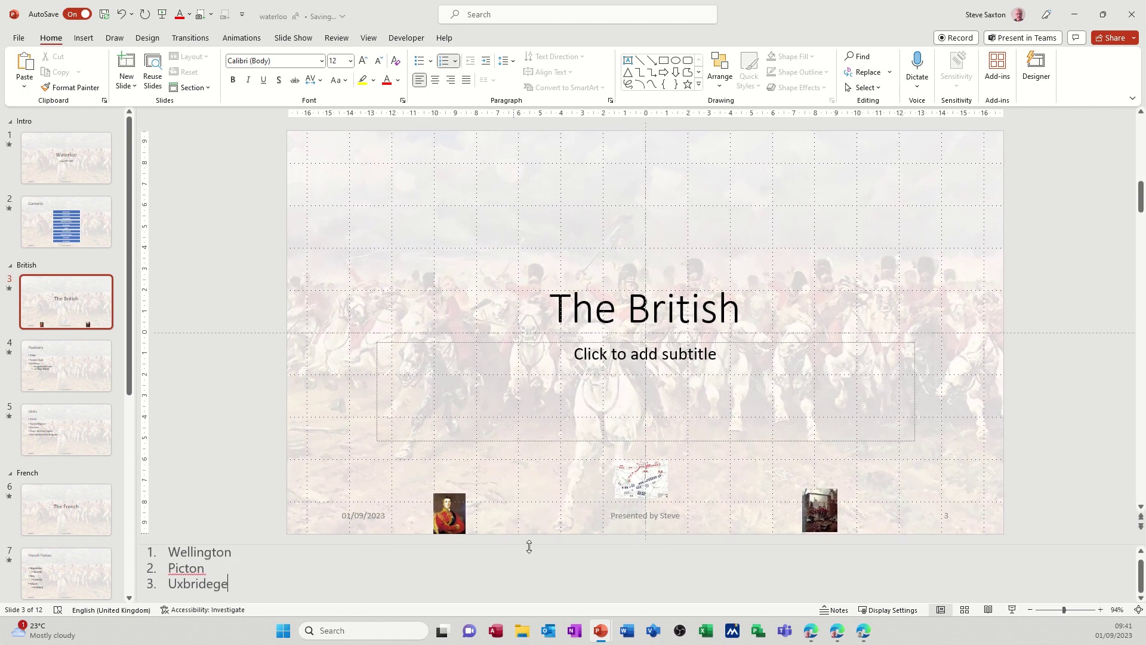
{"action": "left_click", "coordinate": [826, 614]}
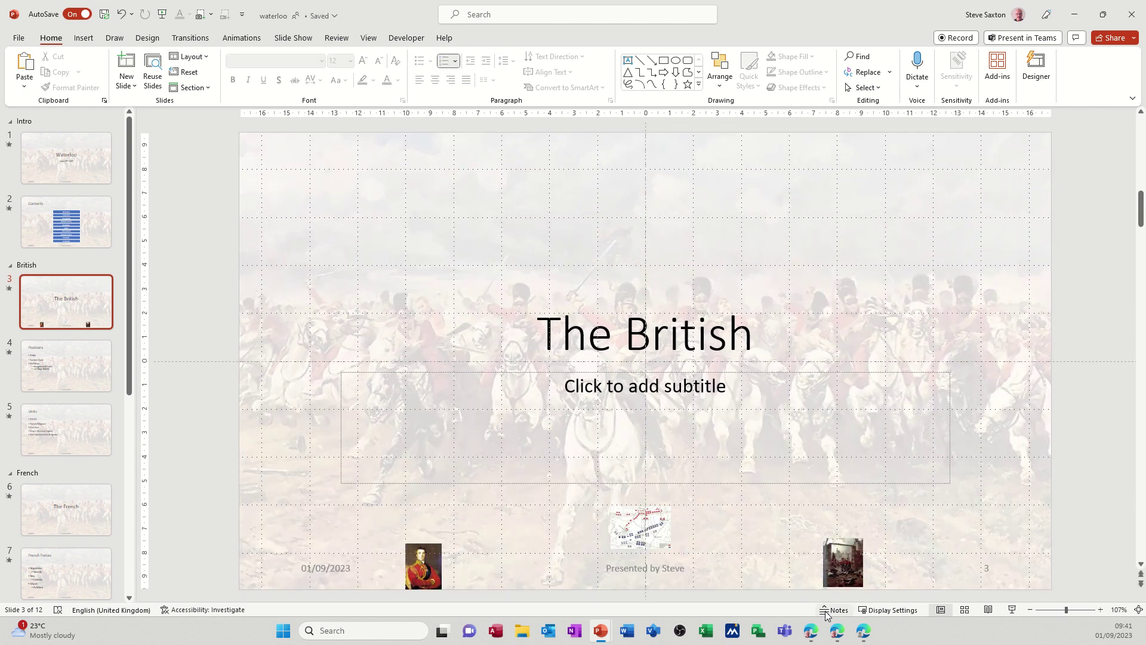
{"action": "left_click", "coordinate": [826, 615]}
{"action": "left_click", "coordinate": [825, 615]}
{"action": "left_click", "coordinate": [825, 615]}
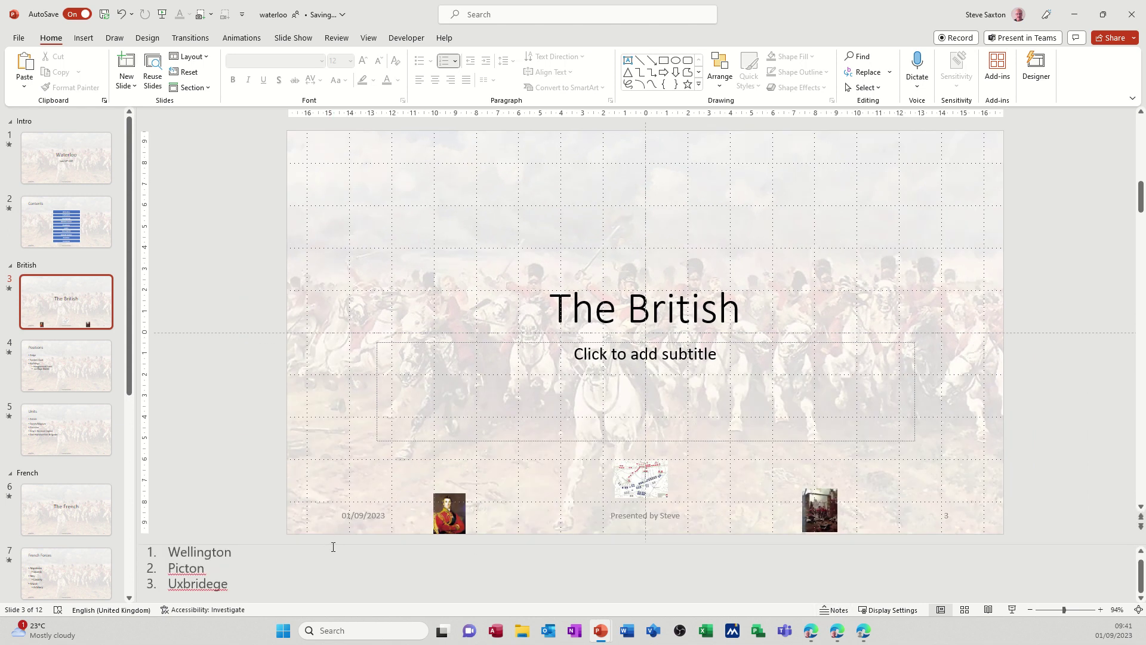
{"action": "left_click_drag", "start_coordinate": [332, 545], "coordinate": [350, 410]}
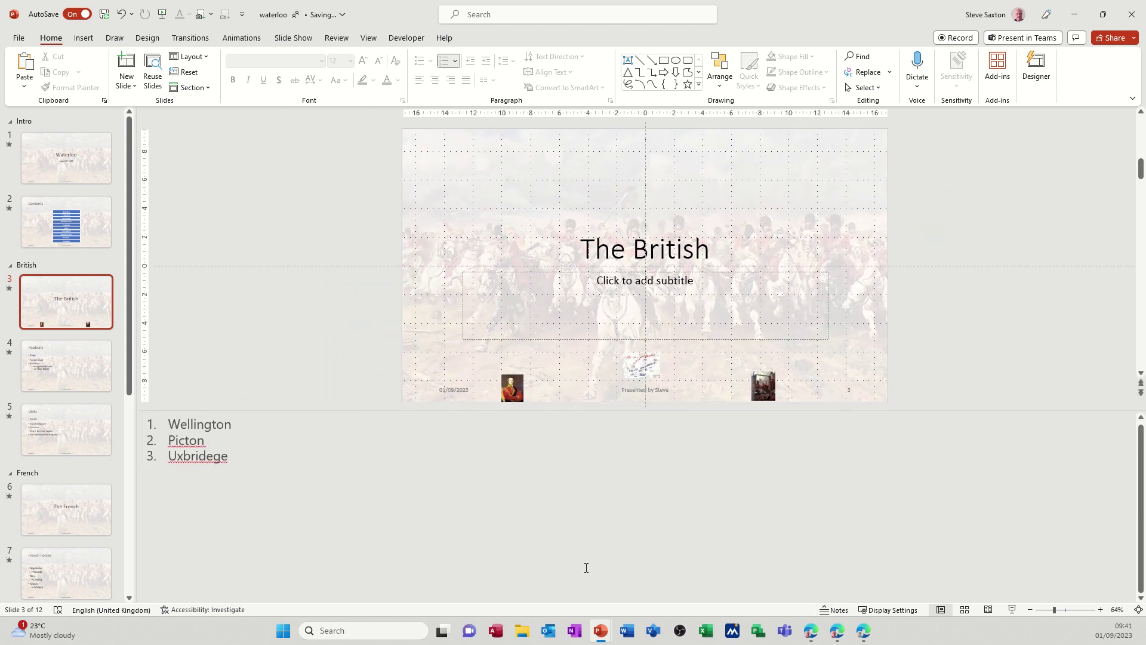
{"action": "left_click", "coordinate": [834, 609]}
{"action": "left_click", "coordinate": [834, 609]}
{"action": "left_click_drag", "start_coordinate": [312, 409], "coordinate": [312, 531]}
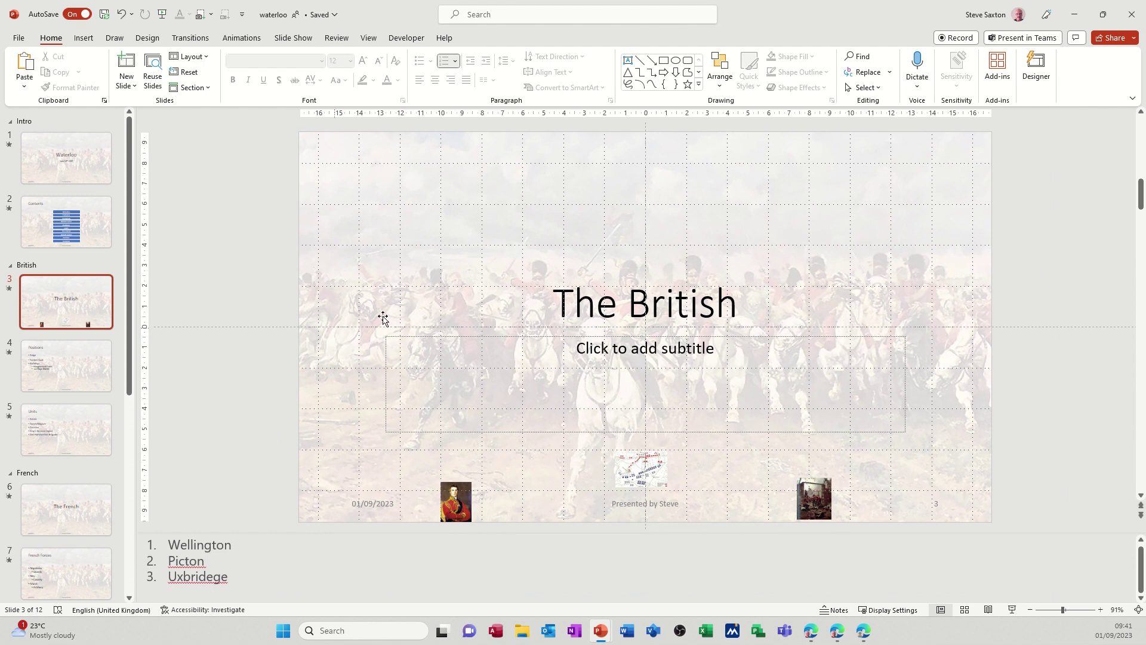
{"action": "left_click", "coordinate": [369, 37]}
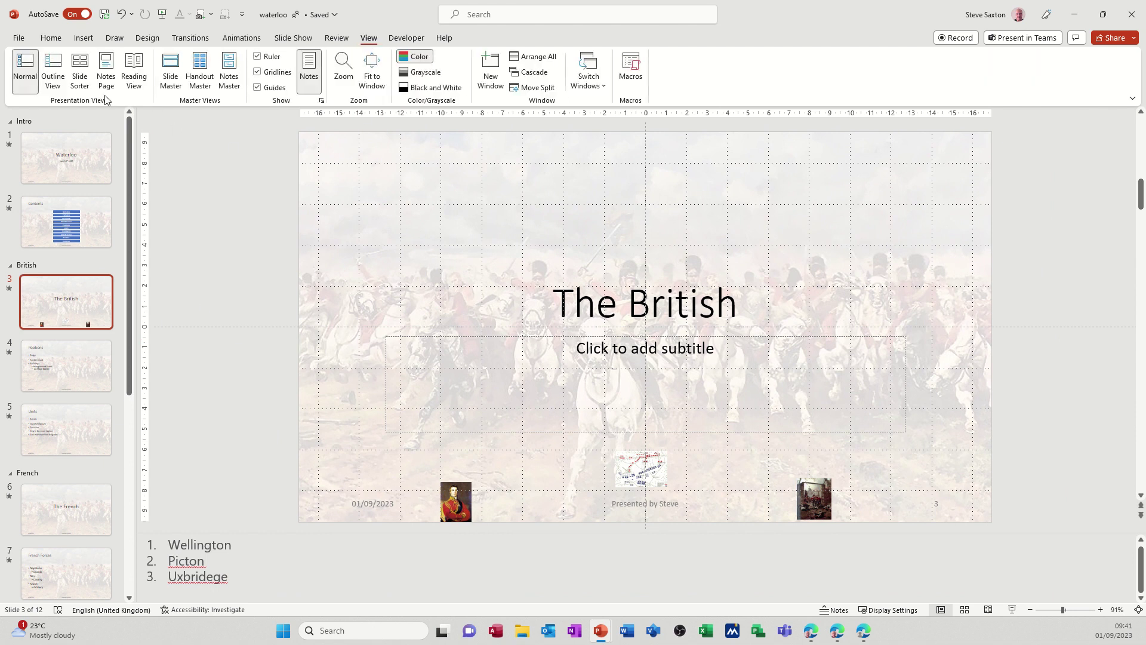
{"action": "left_click", "coordinate": [52, 66]}
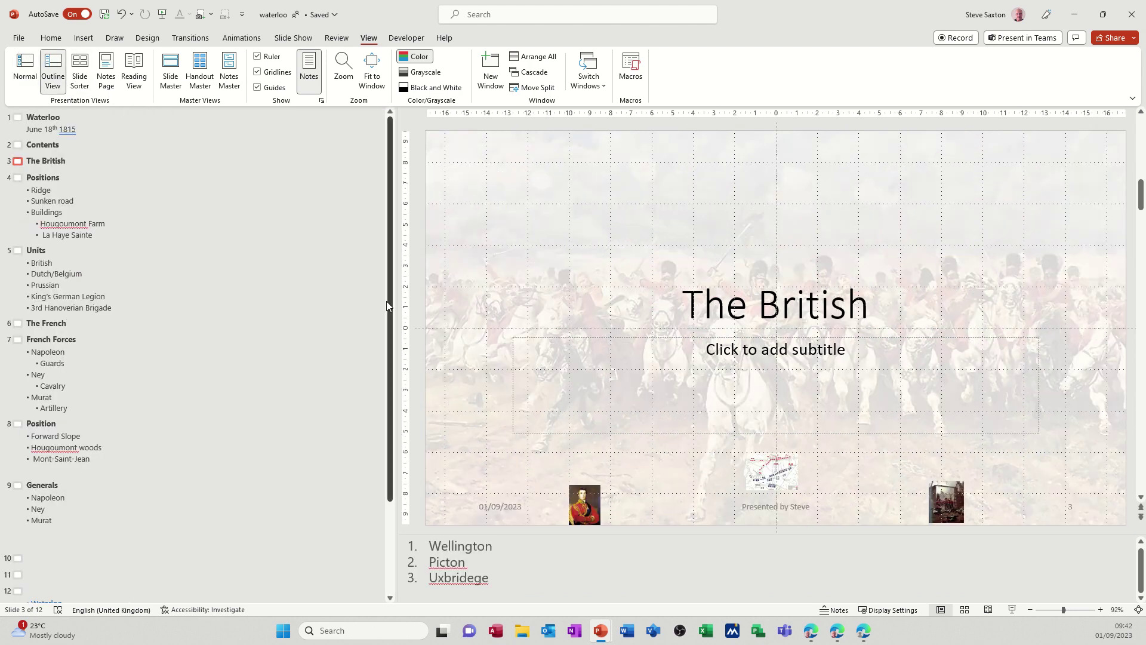
{"action": "left_click_drag", "start_coordinate": [393, 302], "coordinate": [215, 308]}
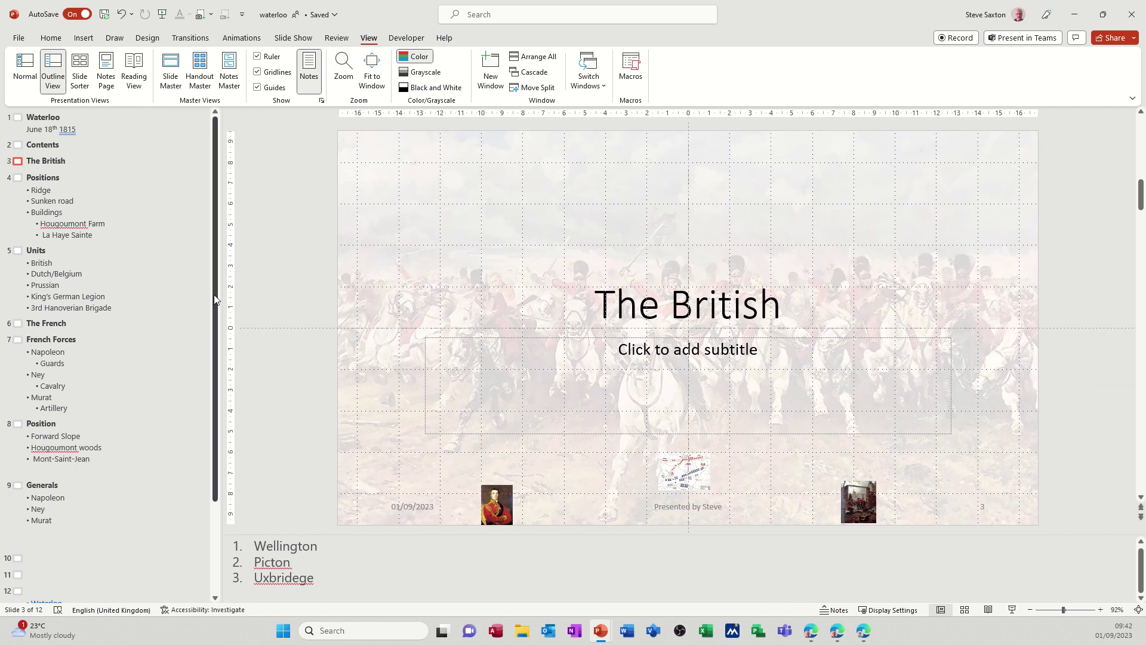
{"action": "left_click", "coordinate": [23, 70]}
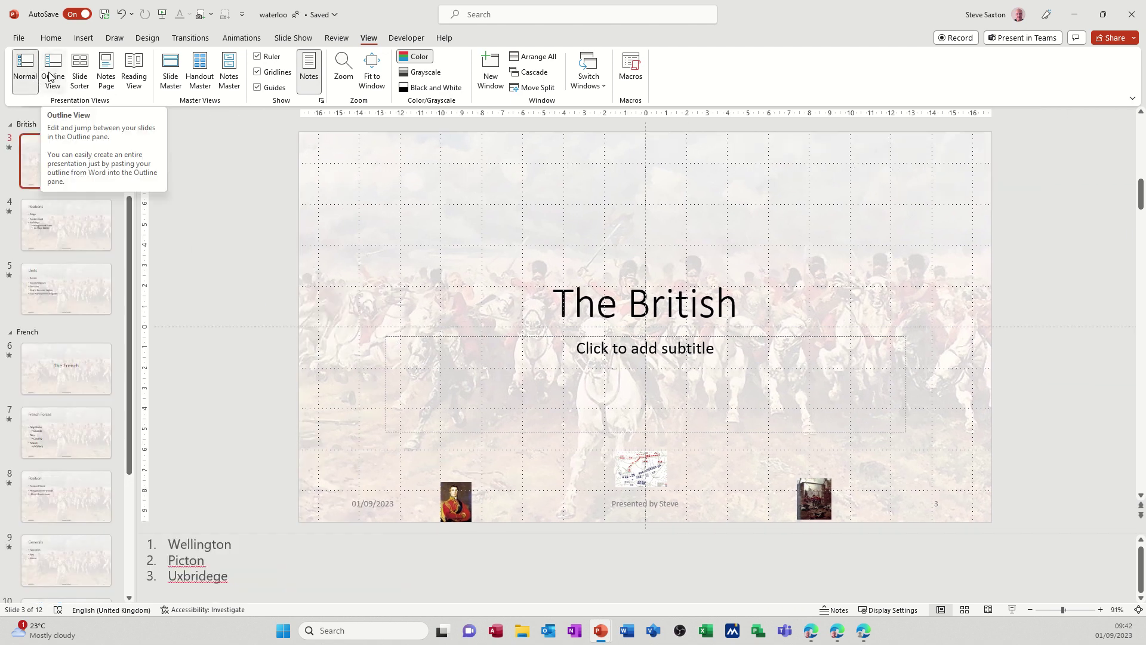
{"action": "left_click", "coordinate": [940, 609]}
{"action": "left_click", "coordinate": [940, 609]}
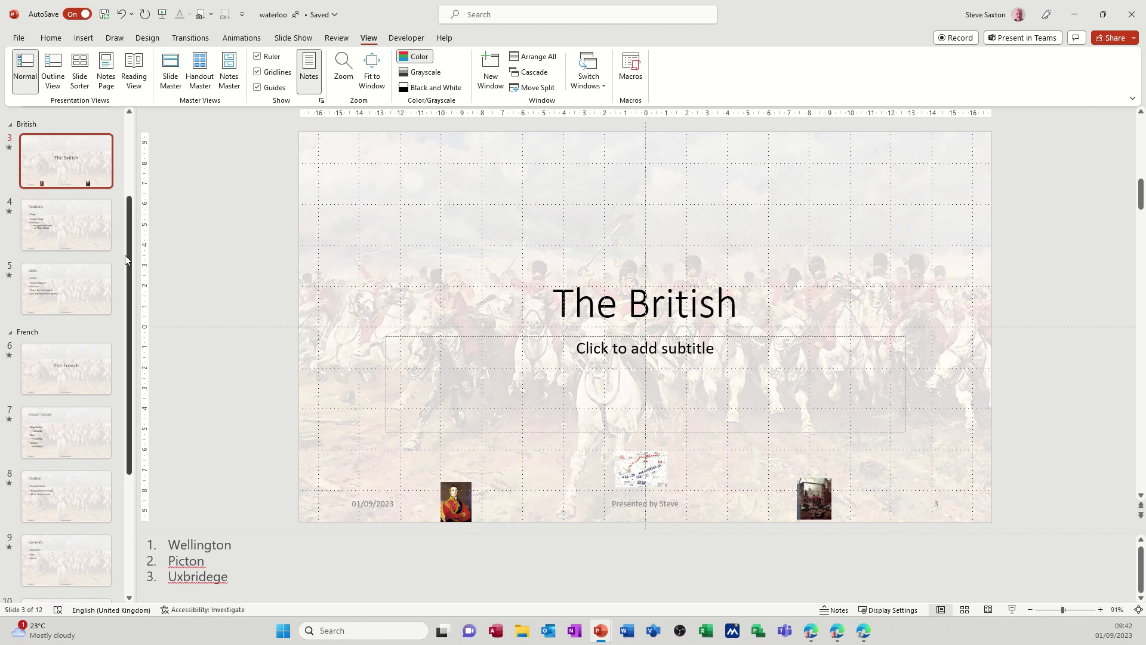
{"action": "scroll", "coordinate": [128, 261], "scroll_direction": "up", "scroll_amount": 5}
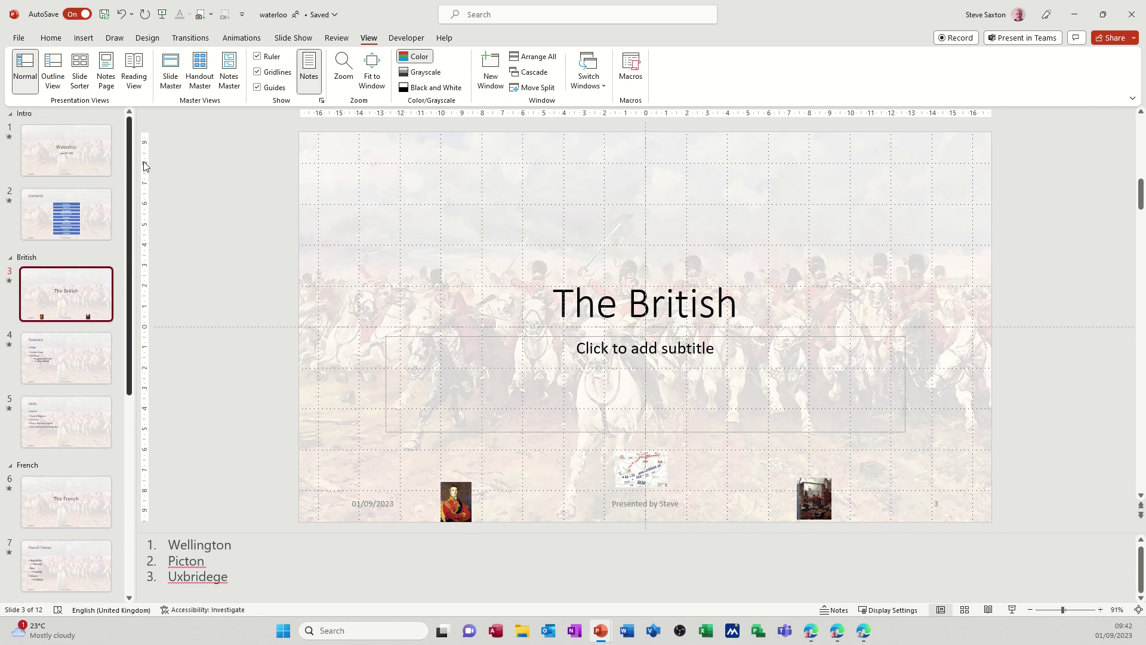
In Outline view, bring up the Units heading's context menu and dismiss it without changes.
{"action": "left_click", "coordinate": [50, 65]}
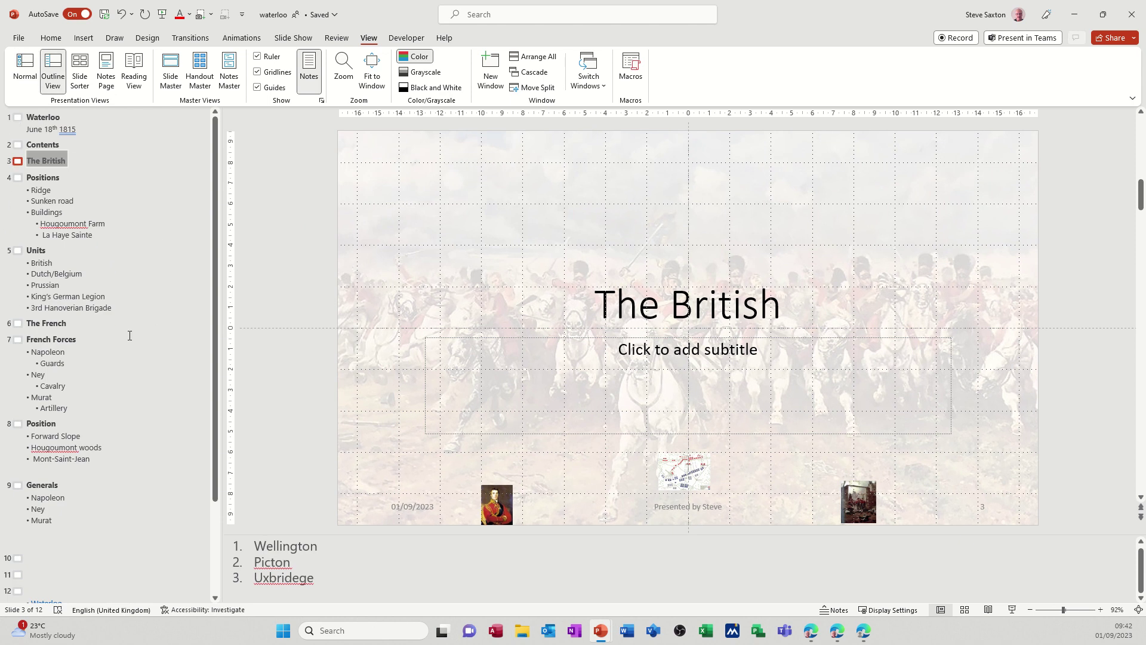
{"action": "right_click", "coordinate": [146, 245]}
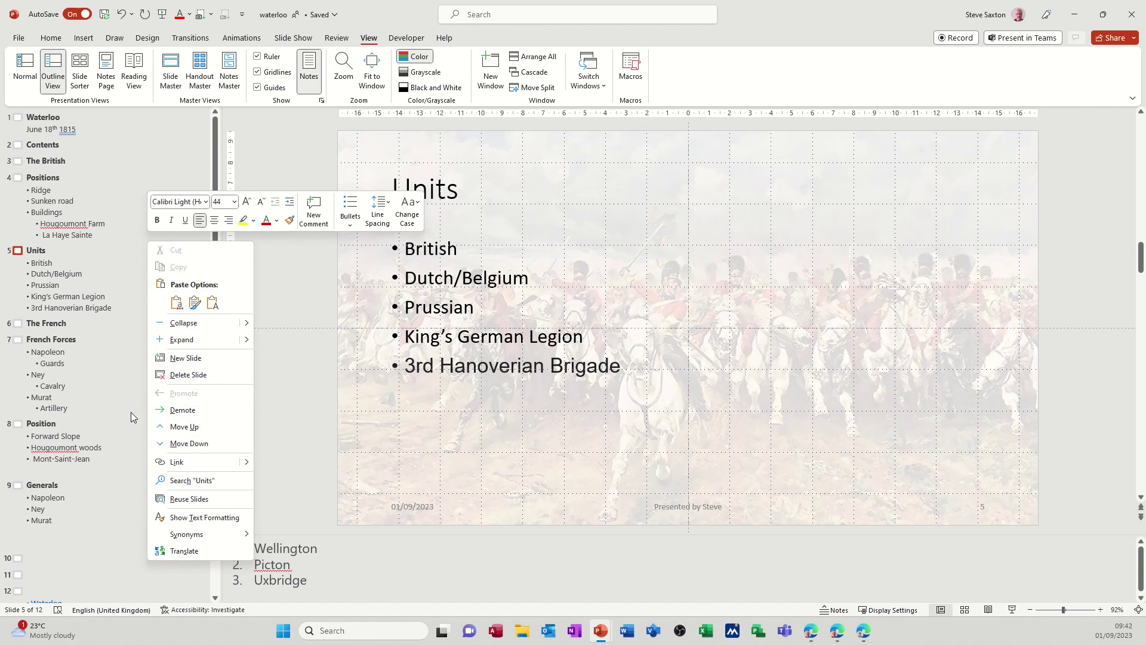
{"action": "key", "text": "Escape"}
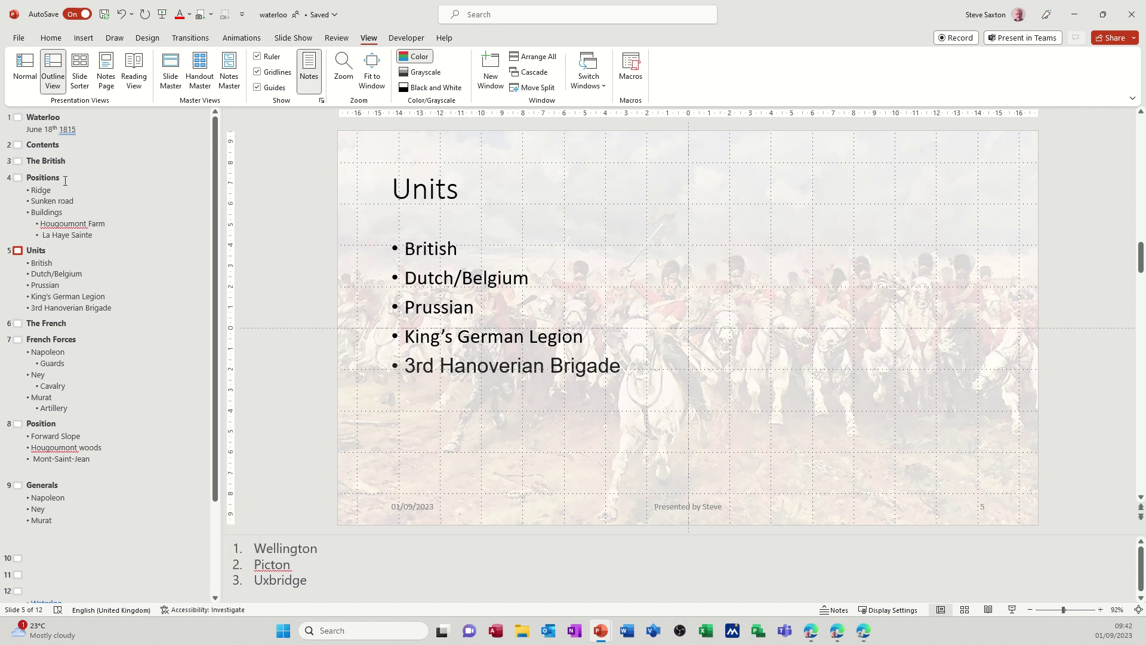
Add test outline text after Murat: bullet 'ddkds', slide 'dhdkjd' and bullet 'fhdfkhd'.
{"action": "left_click", "coordinate": [83, 520]}
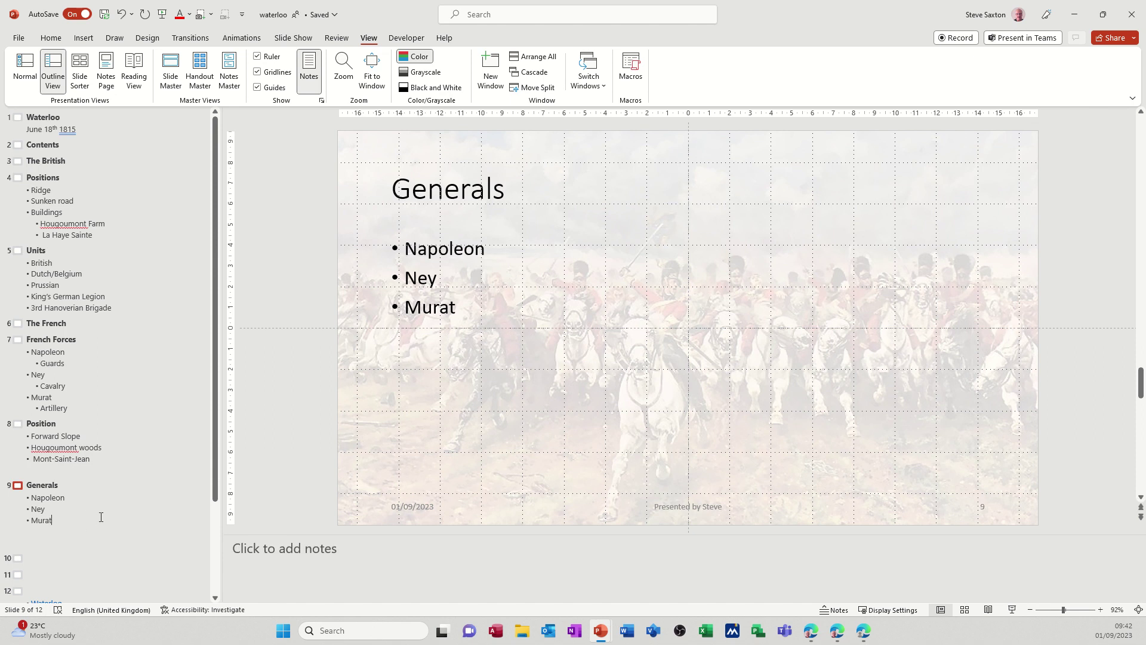
{"action": "key", "text": "Return"}
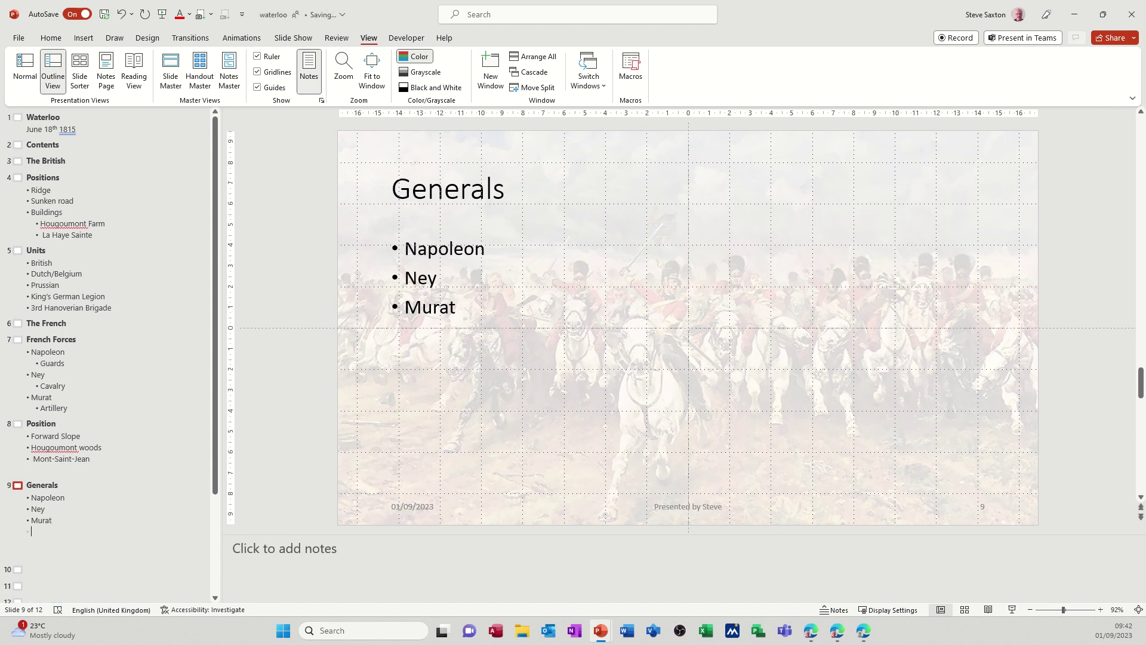
{"action": "type", "text": "ddkds"}
{"action": "key", "text": "Return"}
{"action": "key", "text": "shift+Tab"}
{"action": "type", "text": "dhdkjd"}
{"action": "key", "text": "Return"}
{"action": "key", "text": "Tab"}
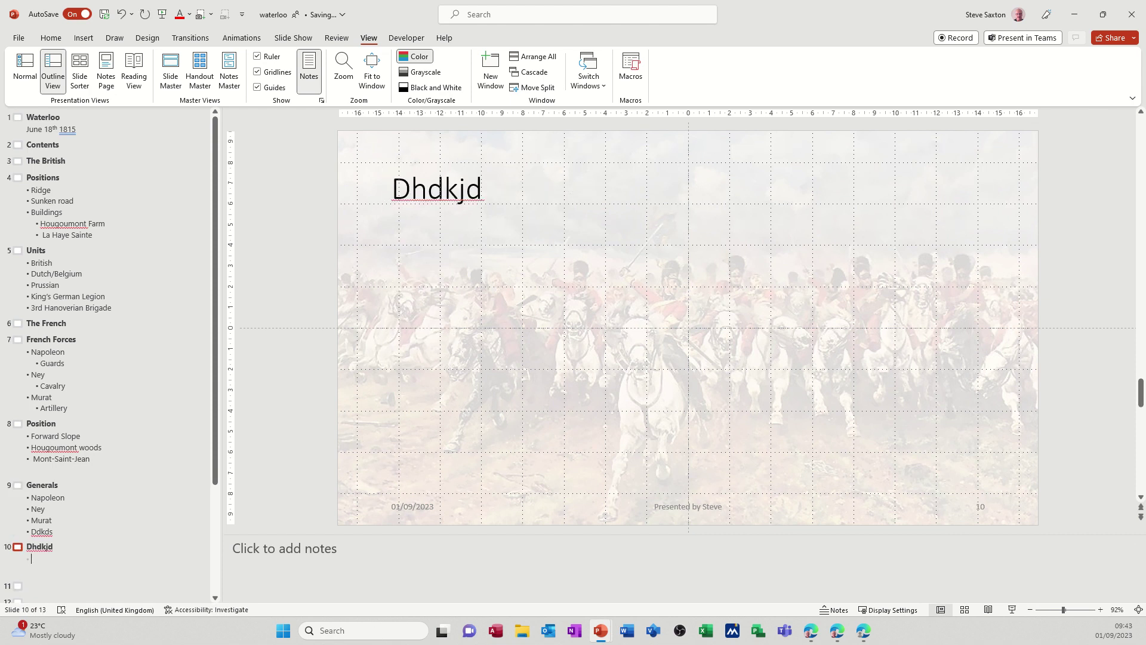
{"action": "type", "text": "fhdfkhd"}
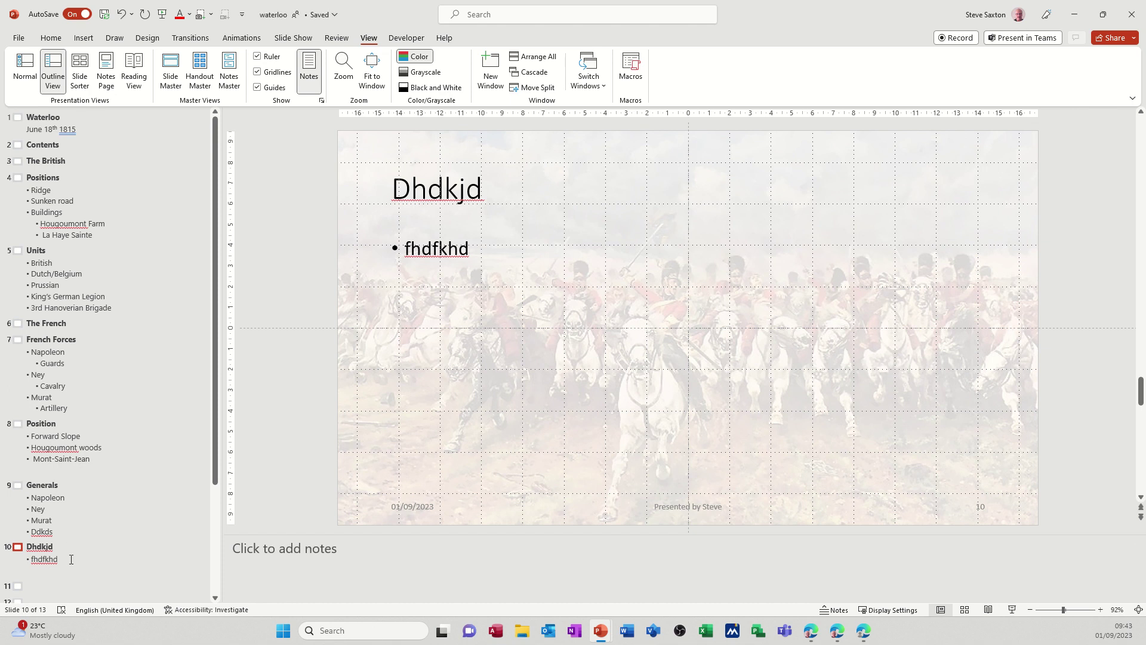
Delete the test bullet and slide, then view slides 11, 10 and 12.
{"action": "left_click", "coordinate": [19, 547]}
{"action": "left_click", "coordinate": [10, 538], "text": "shift"}
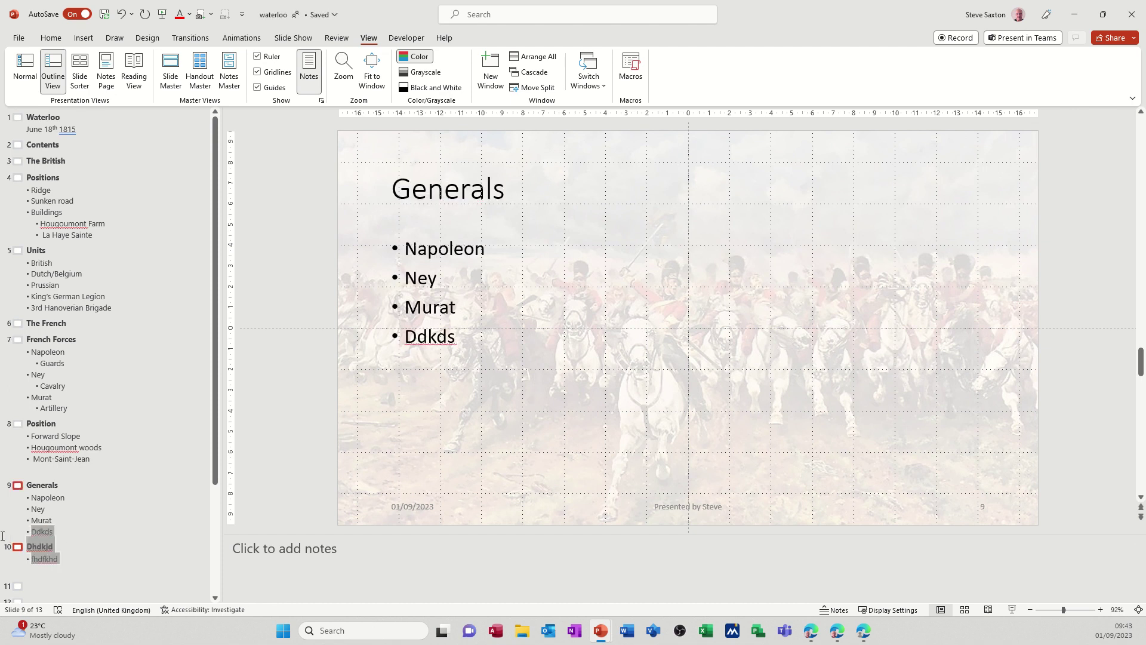
{"action": "key", "text": "Delete"}
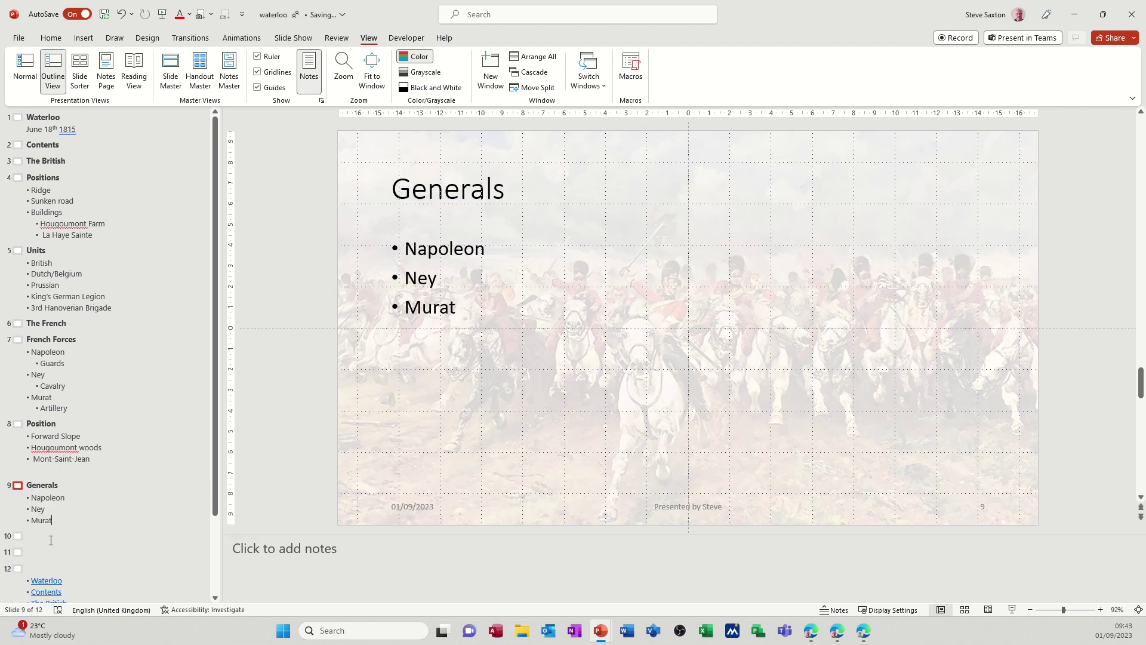
{"action": "left_click", "coordinate": [49, 548]}
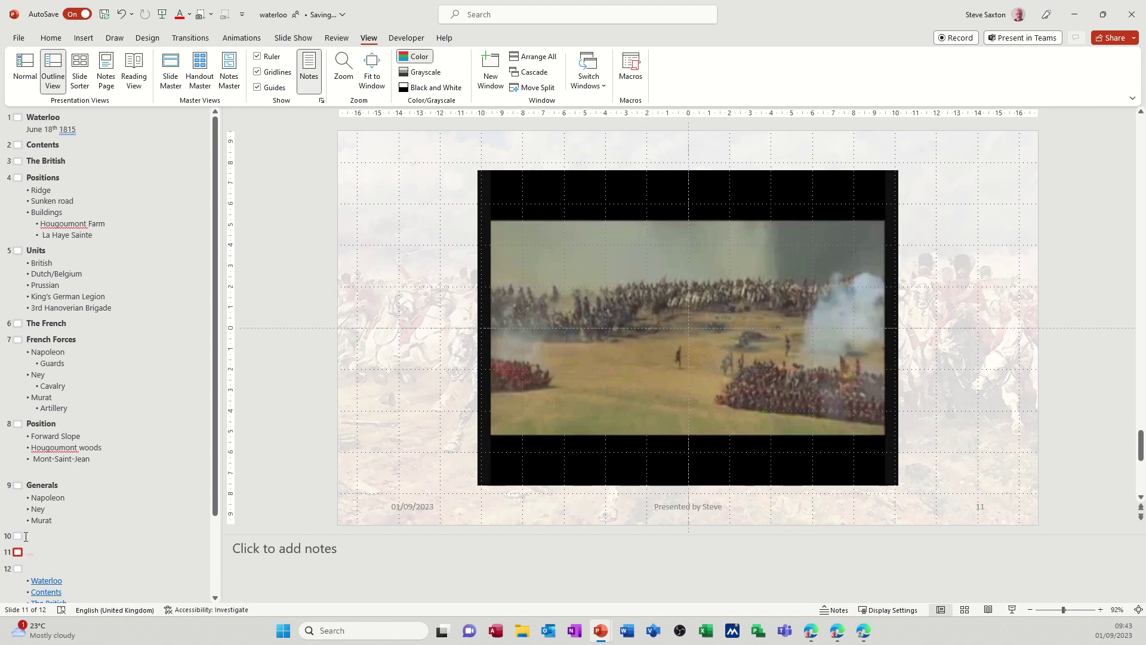
{"action": "left_click", "coordinate": [26, 535]}
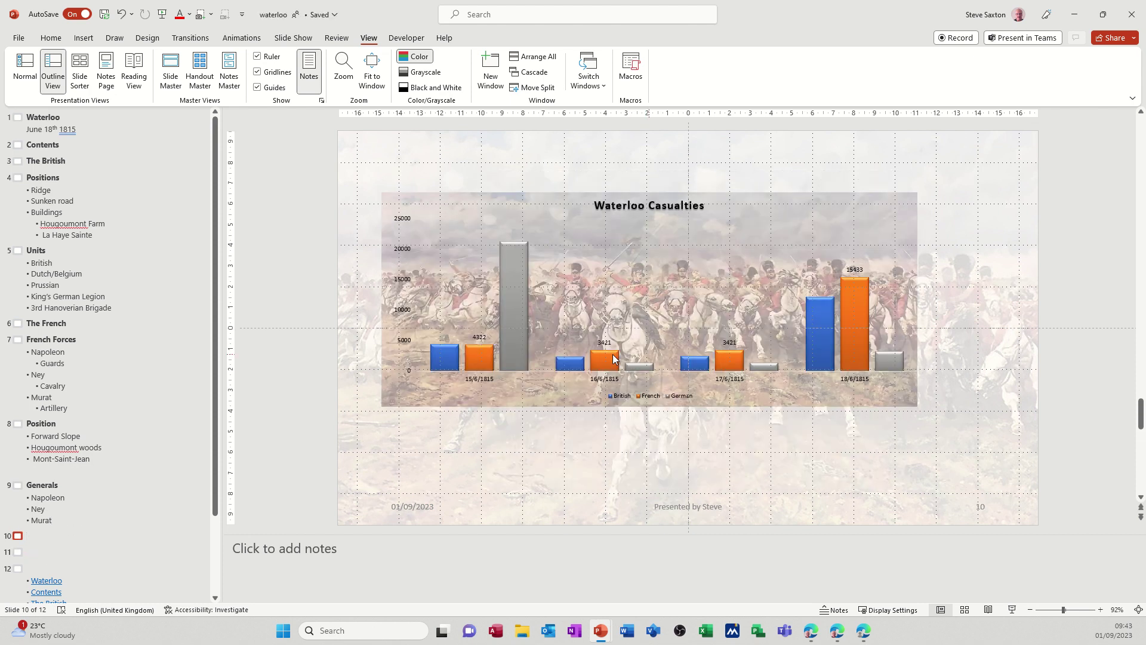
{"action": "left_click", "coordinate": [41, 569]}
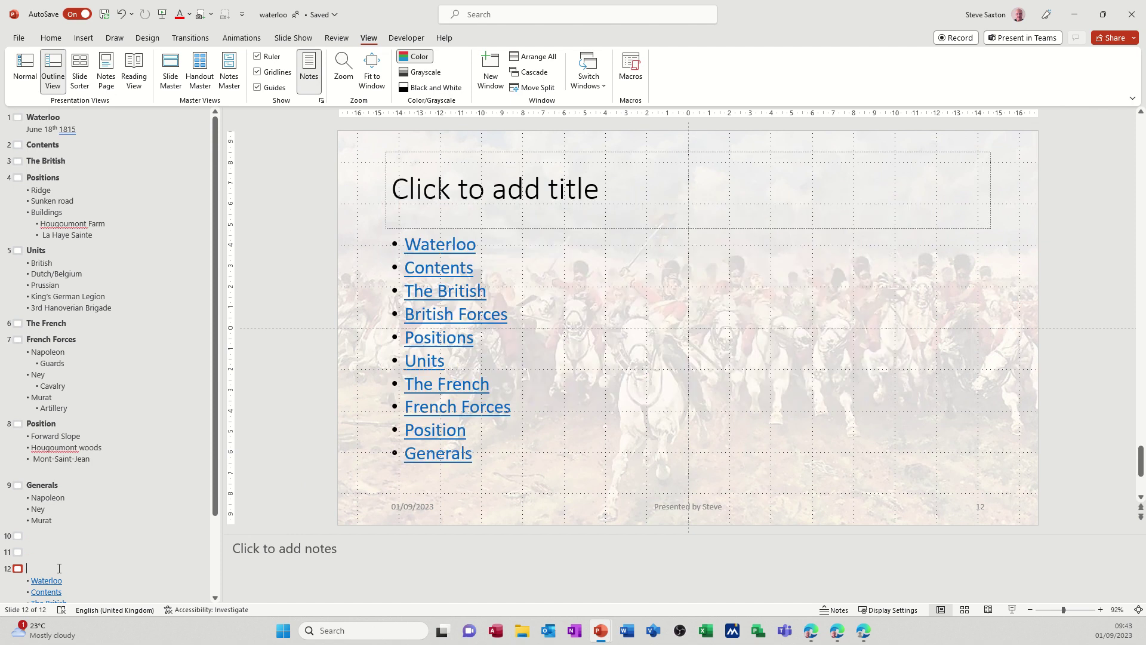
Move Murat and Artillery under Hougoumont woods on Position, then back under Cavalry on French Forces.
{"action": "left_click", "coordinate": [63, 522]}
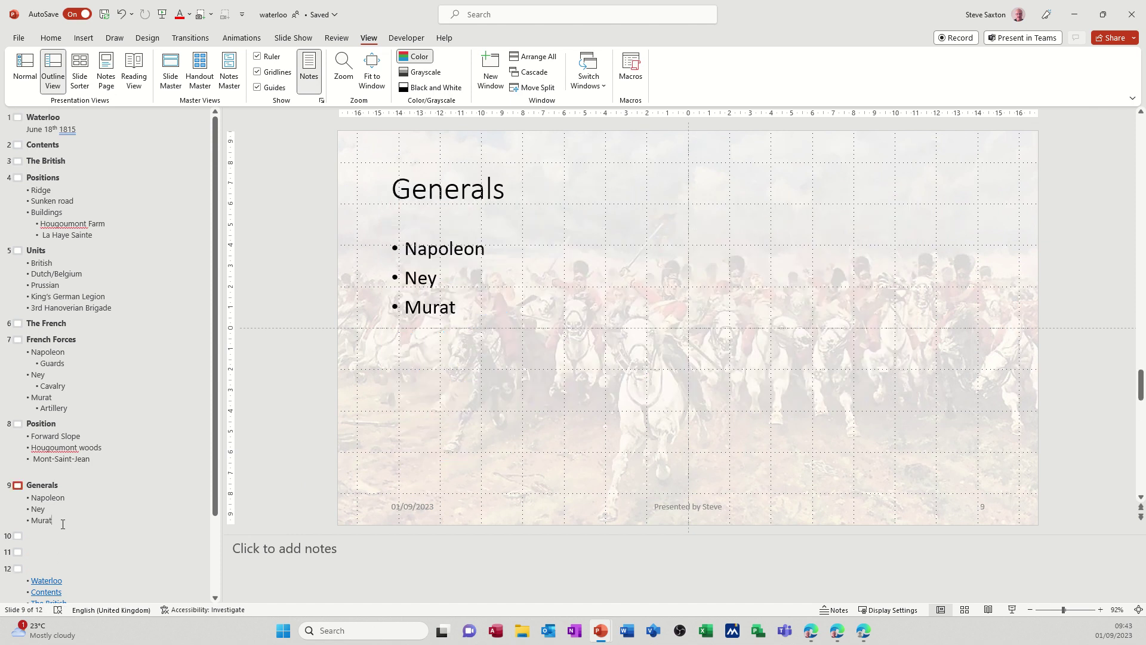
{"action": "left_click", "coordinate": [27, 397]}
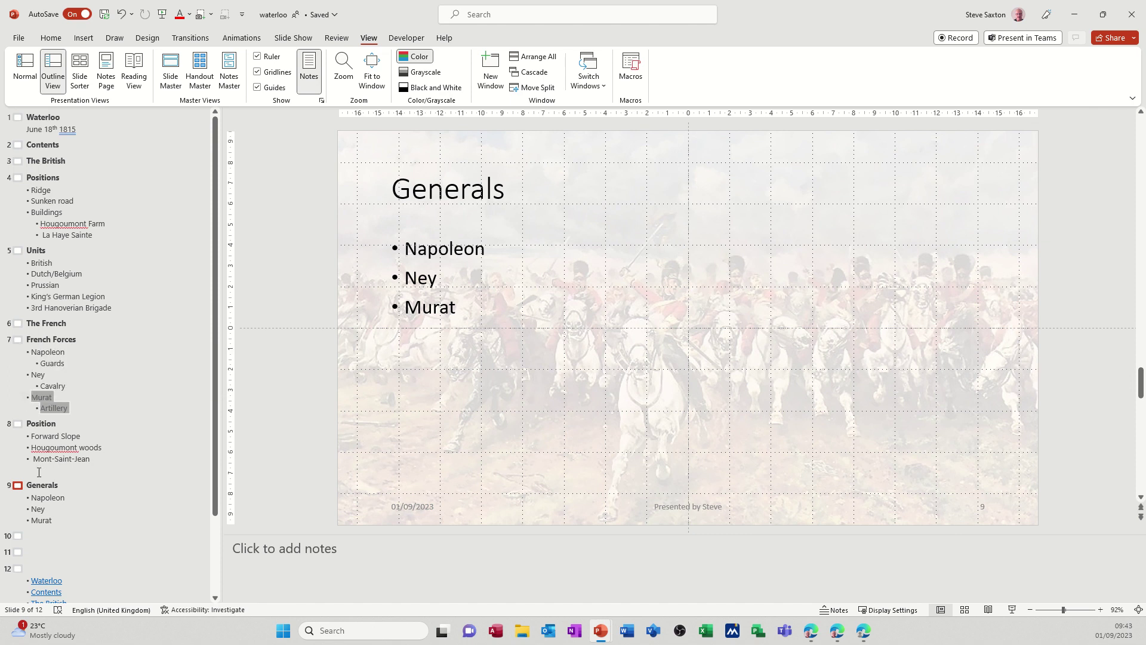
{"action": "left_click_drag", "start_coordinate": [28, 397], "coordinate": [40, 468]}
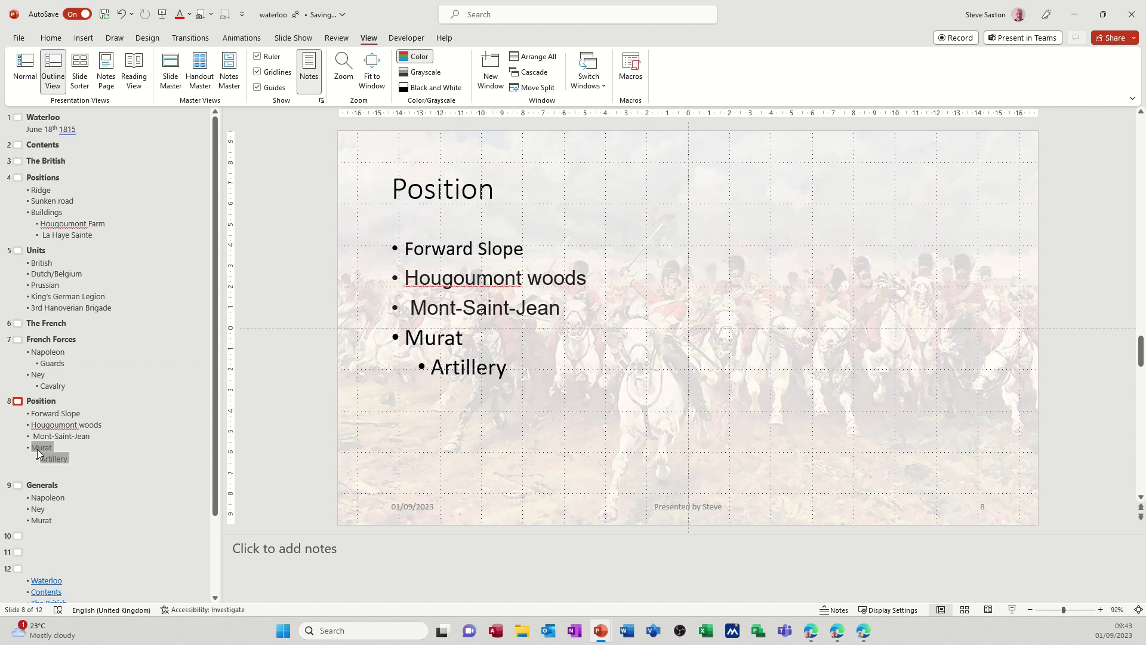
{"action": "left_click_drag", "start_coordinate": [26, 426], "coordinate": [29, 395]}
{"action": "left_click", "coordinate": [100, 368]}
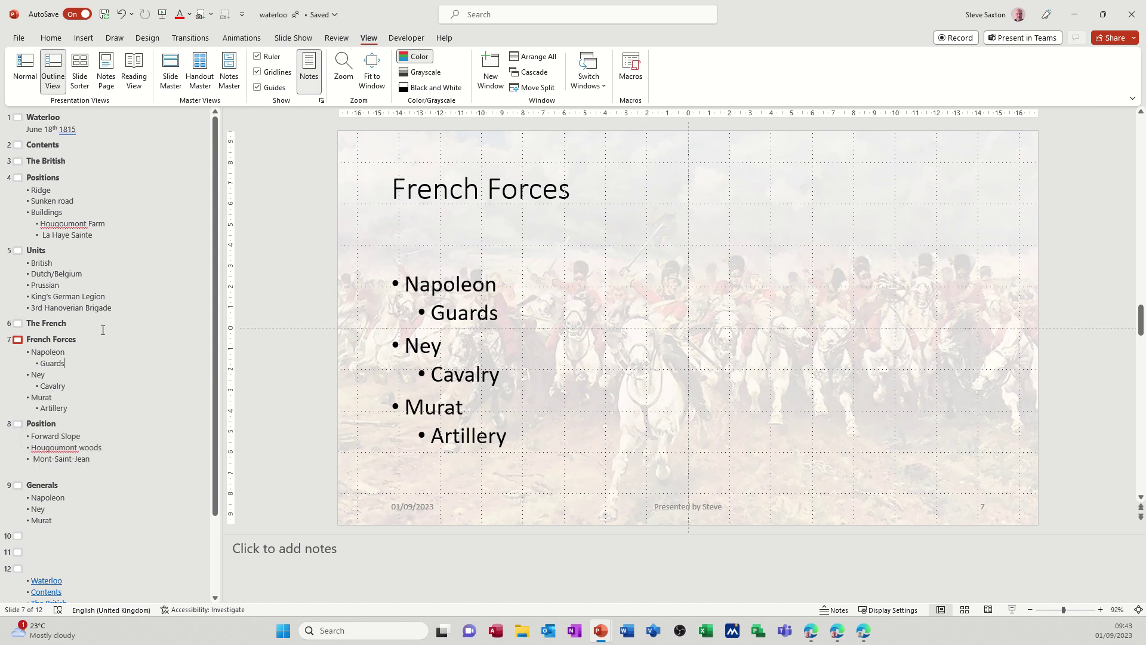
In Normal view select Mont-Saint-Jean on slide 8 Position, then return to Outline view.
{"action": "left_click", "coordinate": [24, 68]}
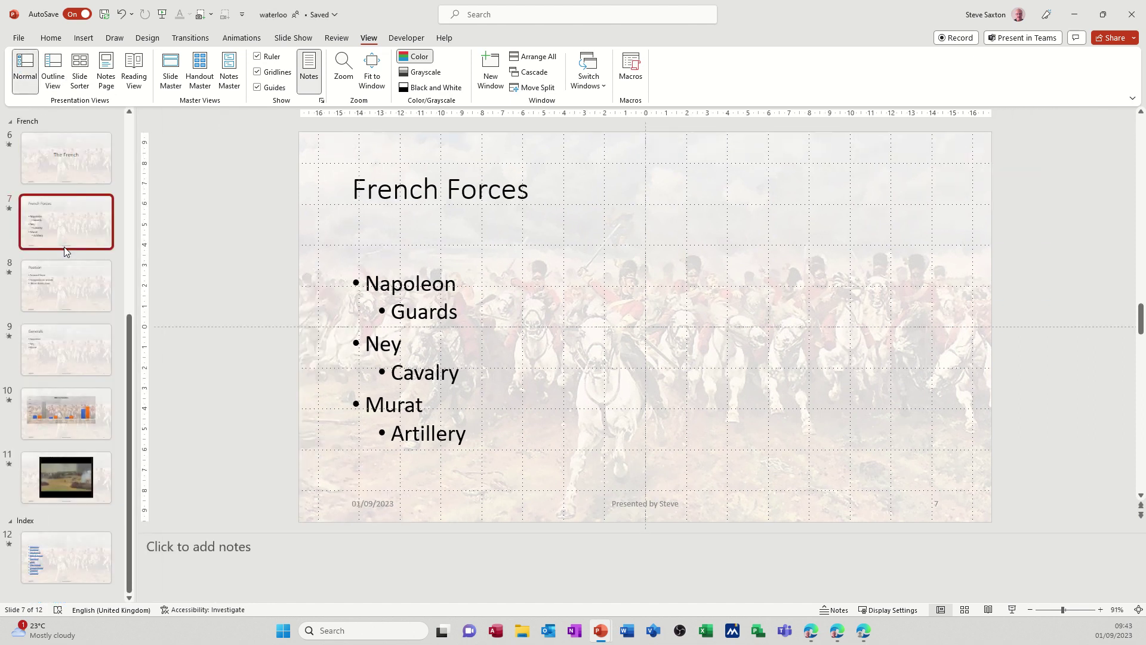
{"action": "mouse_move", "coordinate": [65, 272]}
{"action": "left_mouse_down"}
{"action": "mouse_move", "coordinate": [63, 374]}
{"action": "mouse_move", "coordinate": [65, 273]}
{"action": "mouse_move", "coordinate": [63, 288]}
{"action": "left_mouse_up"}
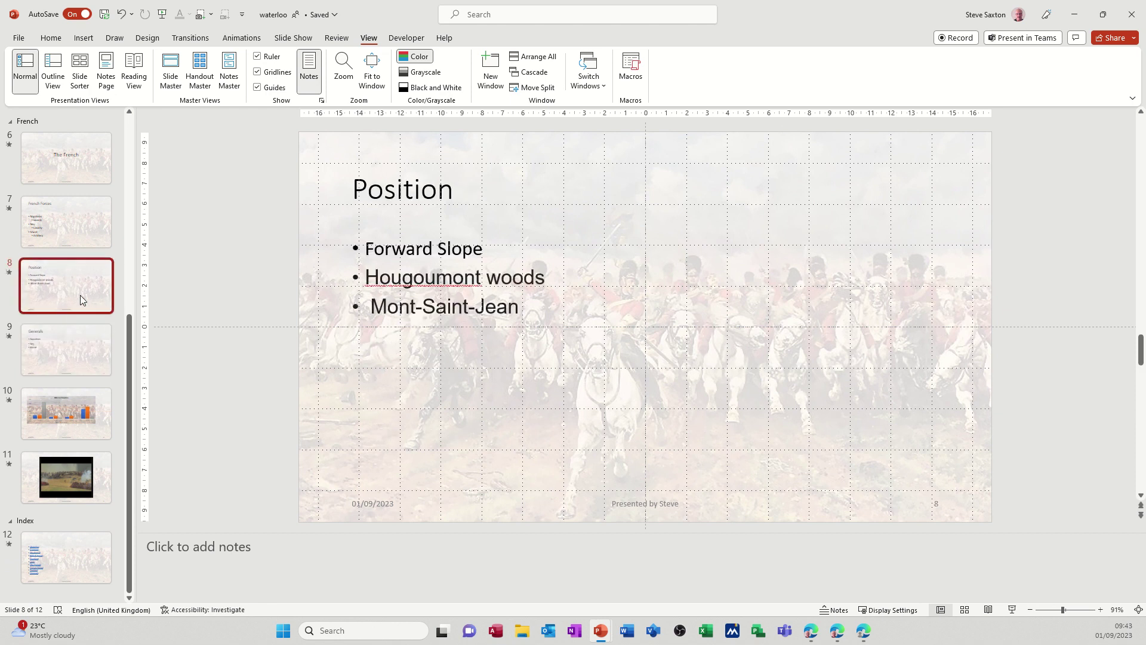
{"action": "left_click_drag", "start_coordinate": [517, 309], "coordinate": [385, 305]}
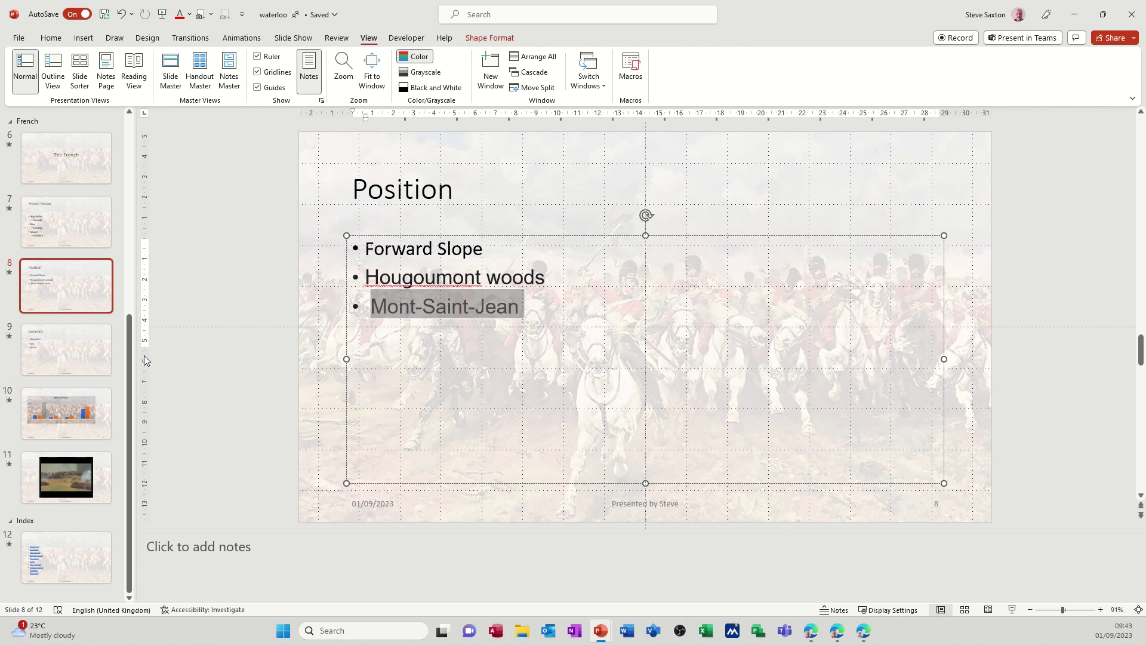
{"action": "left_click", "coordinate": [53, 70]}
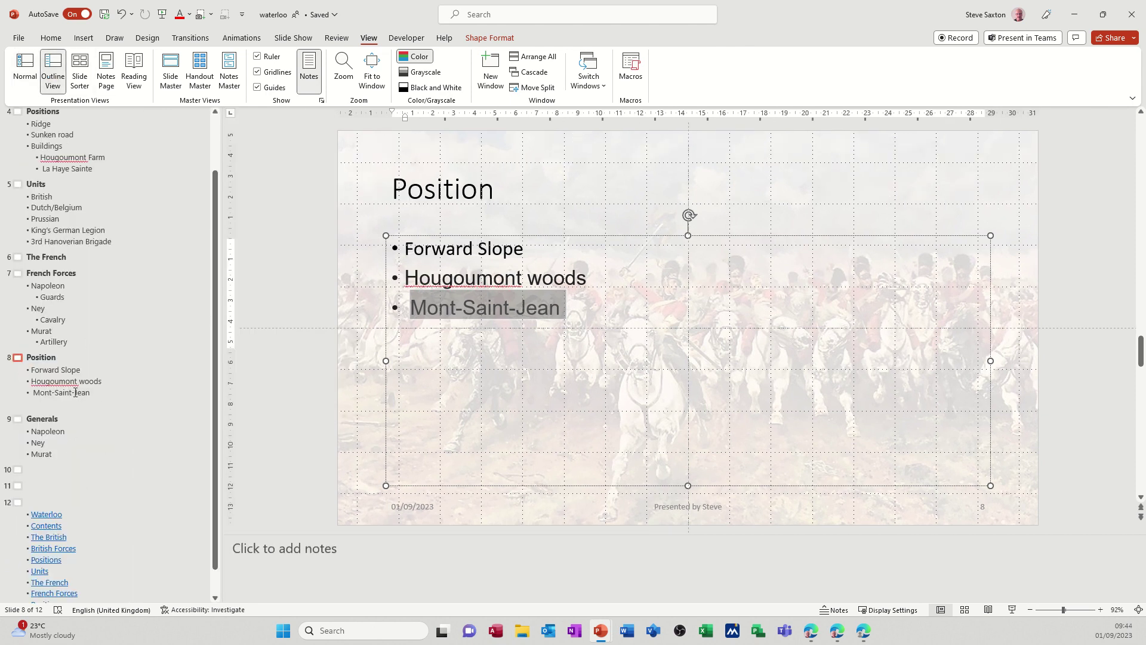
{"action": "left_click", "coordinate": [202, 365]}
{"action": "scroll", "coordinate": [117, 230], "scroll_direction": "up", "scroll_amount": 2}
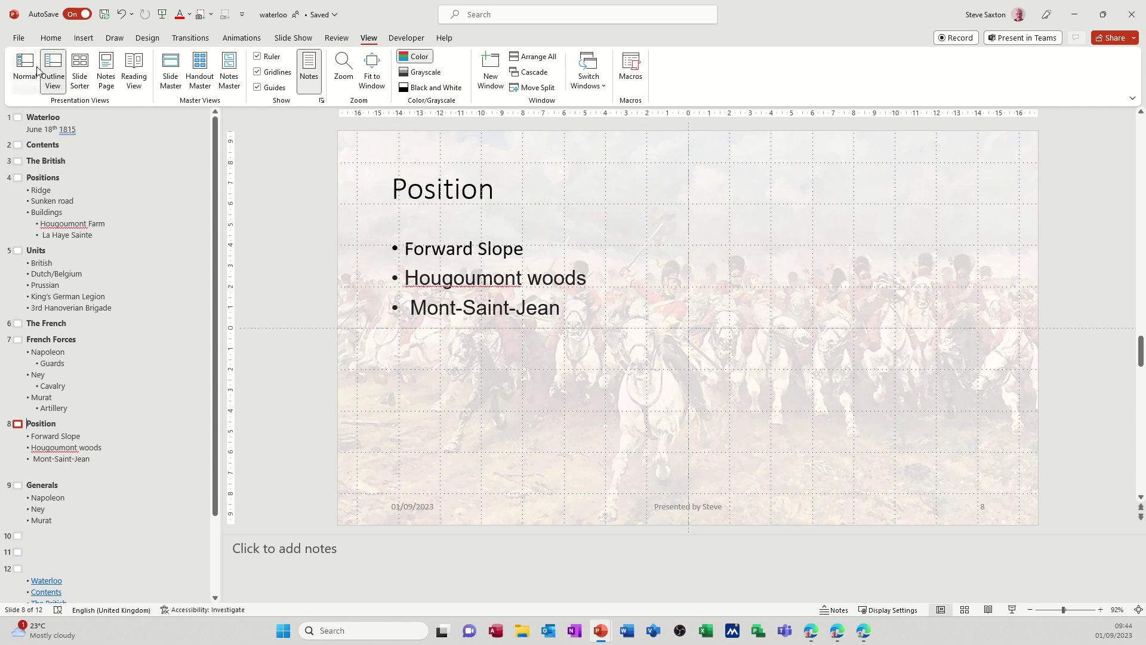
Switch to Slide Sorter, preview slide 1's transition, and select the Units slide.
{"action": "left_click", "coordinate": [78, 71]}
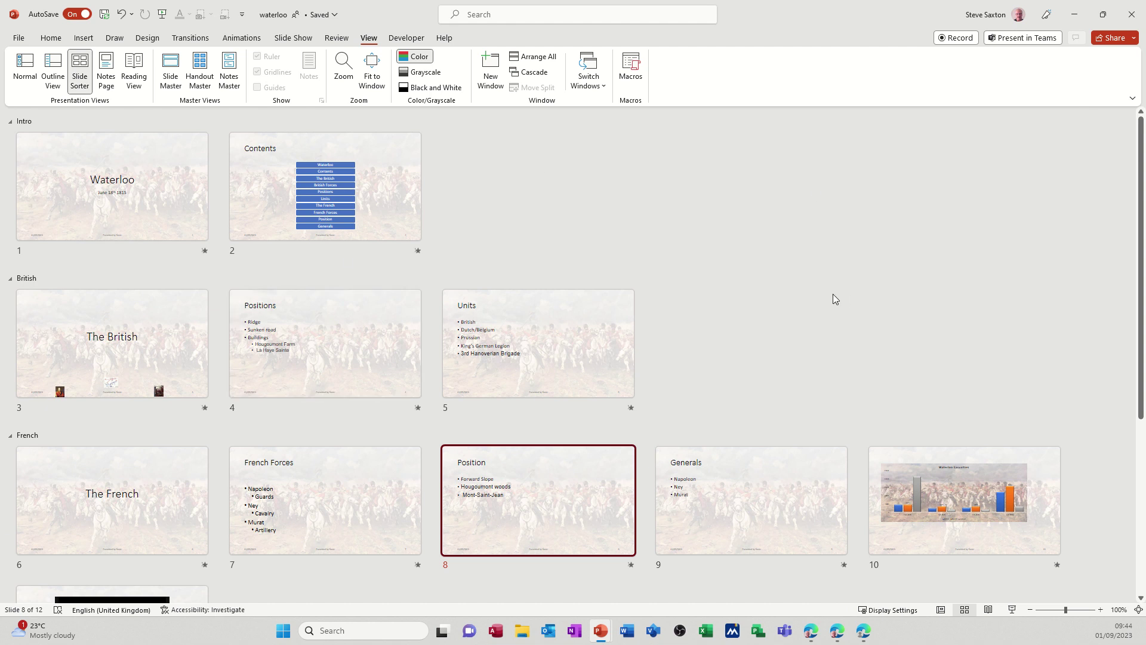
{"action": "left_click", "coordinate": [25, 80]}
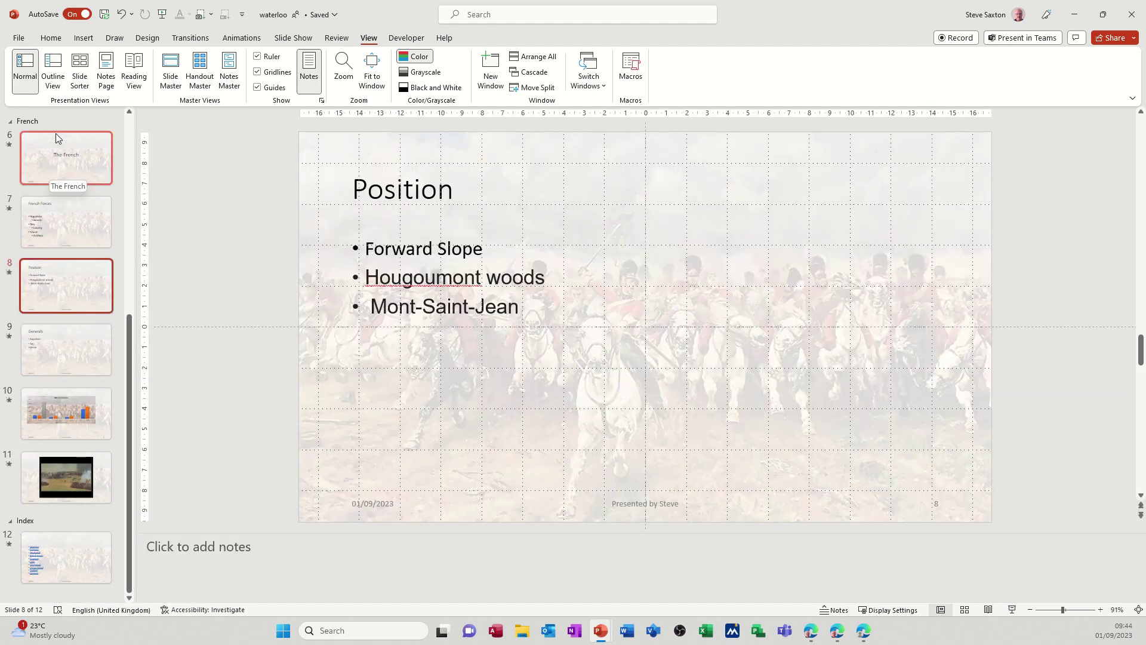
{"action": "left_click", "coordinate": [79, 76]}
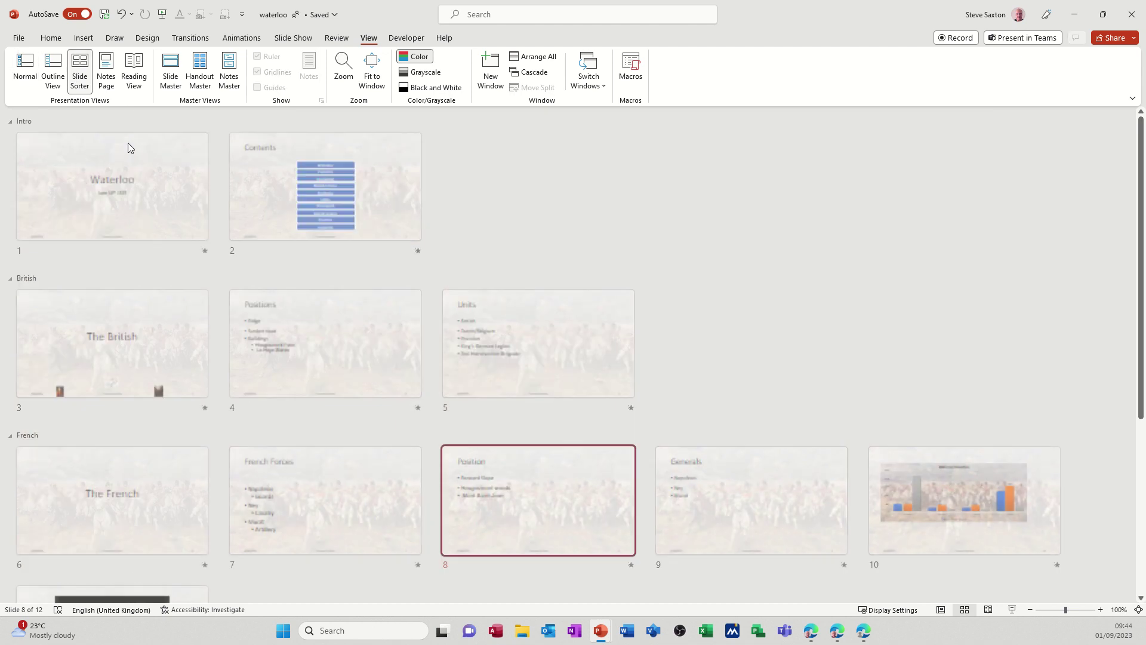
{"action": "left_click", "coordinate": [203, 253]}
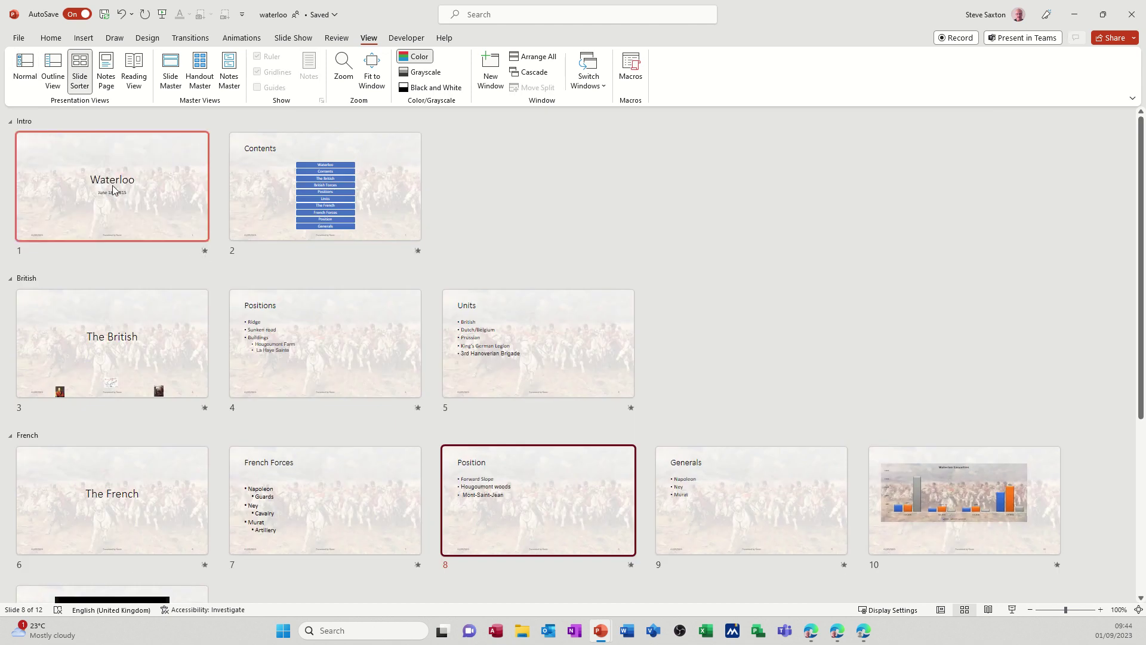
{"action": "left_click", "coordinate": [206, 253]}
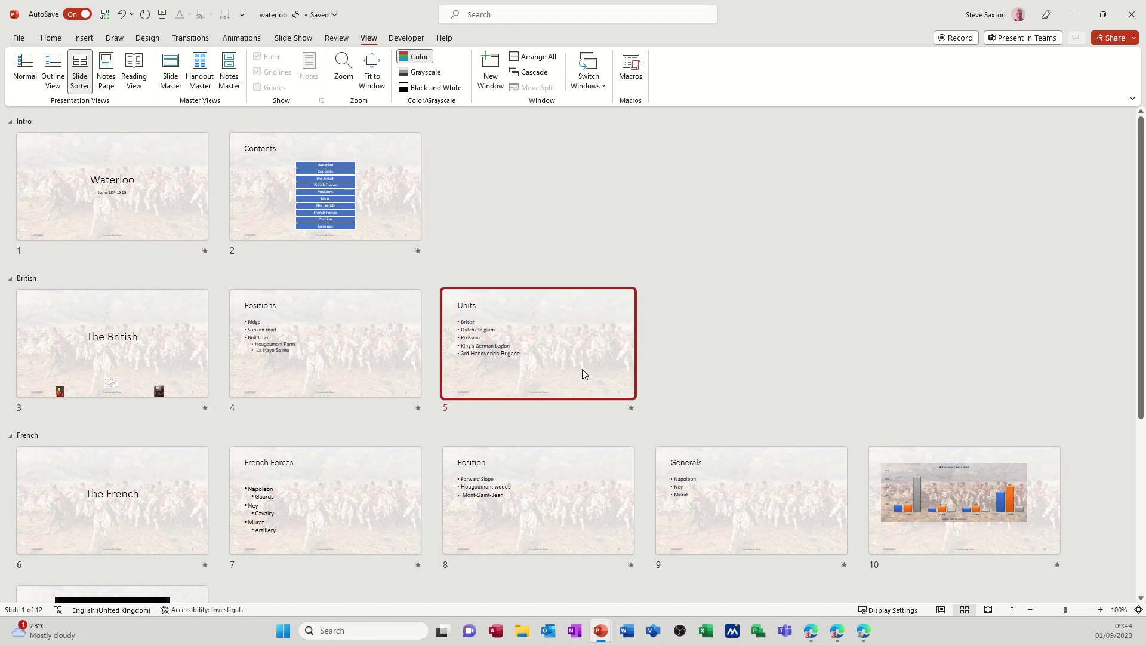
{"action": "left_click_drag", "start_coordinate": [582, 369], "coordinate": [516, 325]}
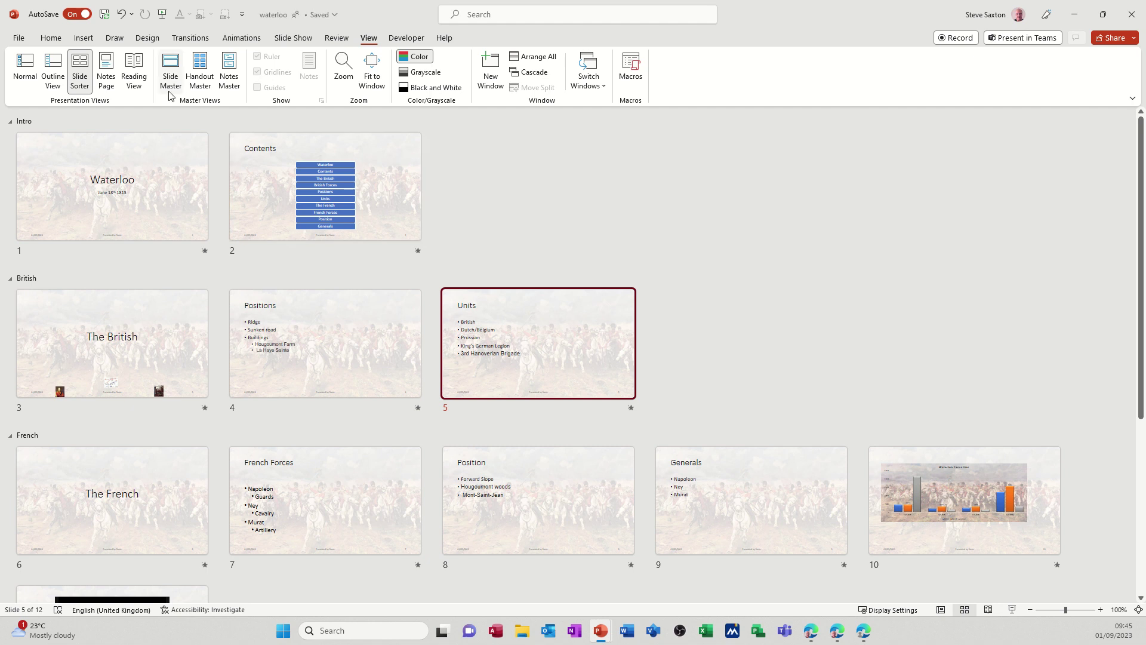
Scroll through the deck as Notes Pages, then return to Normal view on The British.
{"action": "left_click", "coordinate": [105, 68]}
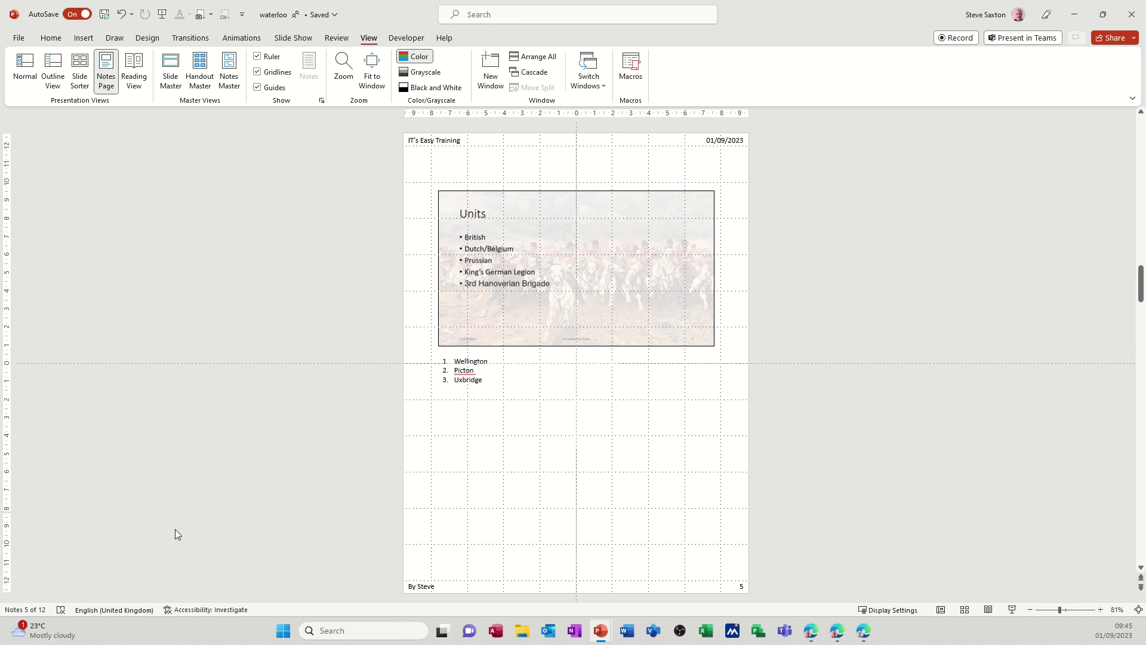
{"action": "scroll", "coordinate": [847, 292], "scroll_direction": "down", "scroll_amount": 3}
{"action": "scroll", "coordinate": [847, 293], "scroll_direction": "down", "scroll_amount": 4}
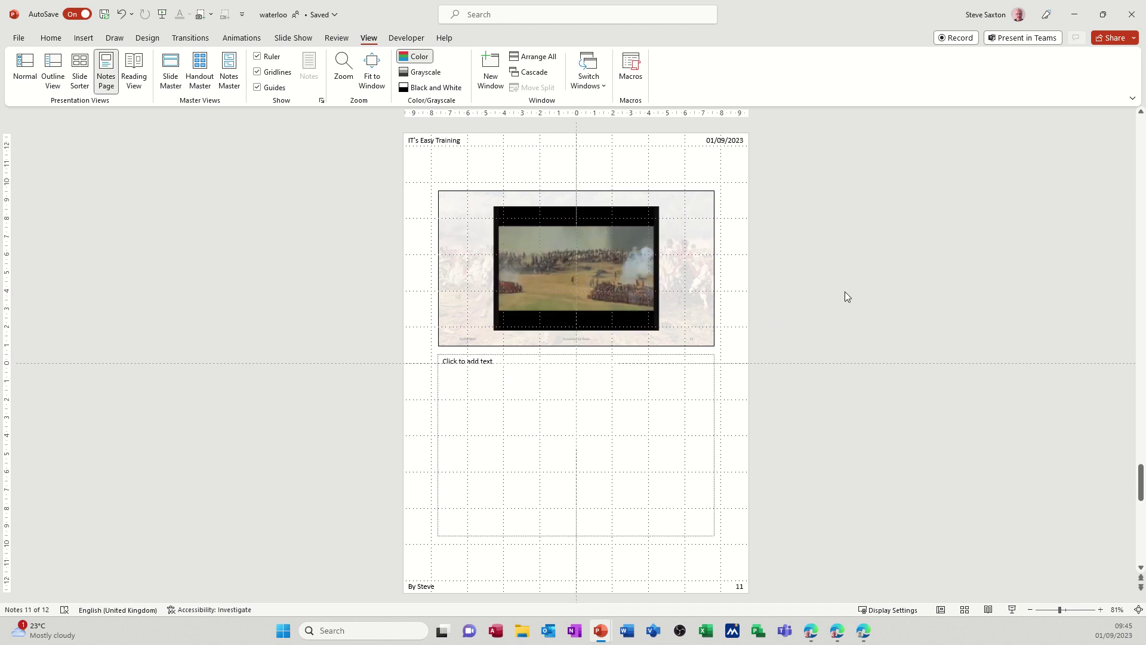
{"action": "scroll", "coordinate": [844, 291], "scroll_direction": "up", "scroll_amount": 7}
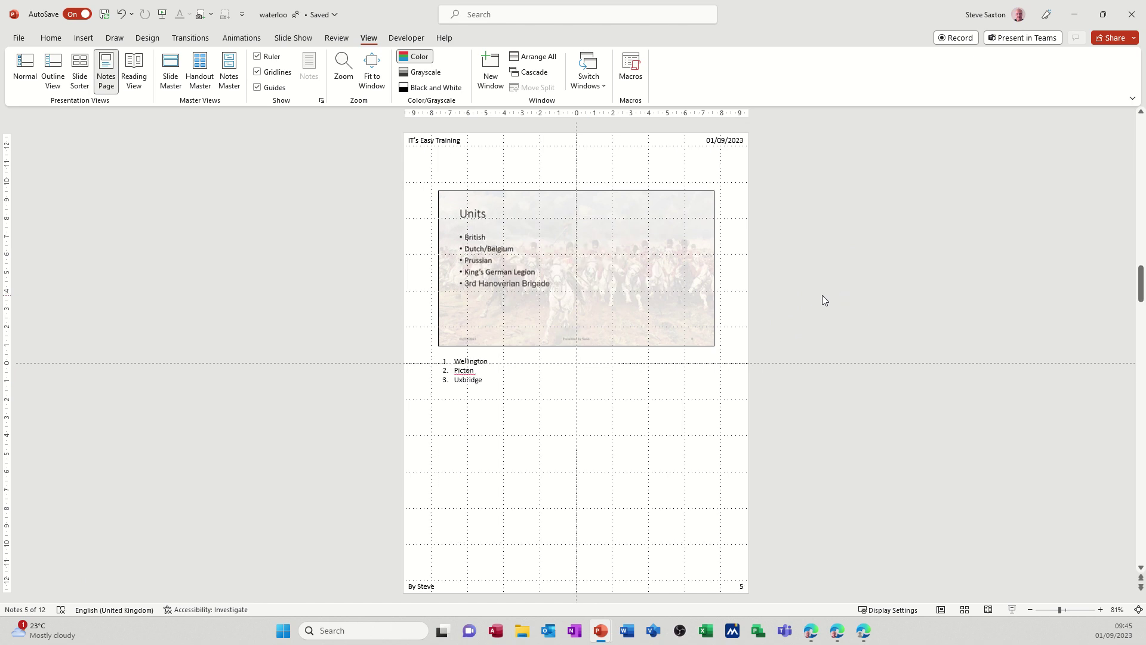
{"action": "scroll", "coordinate": [822, 295], "scroll_direction": "up", "scroll_amount": 2}
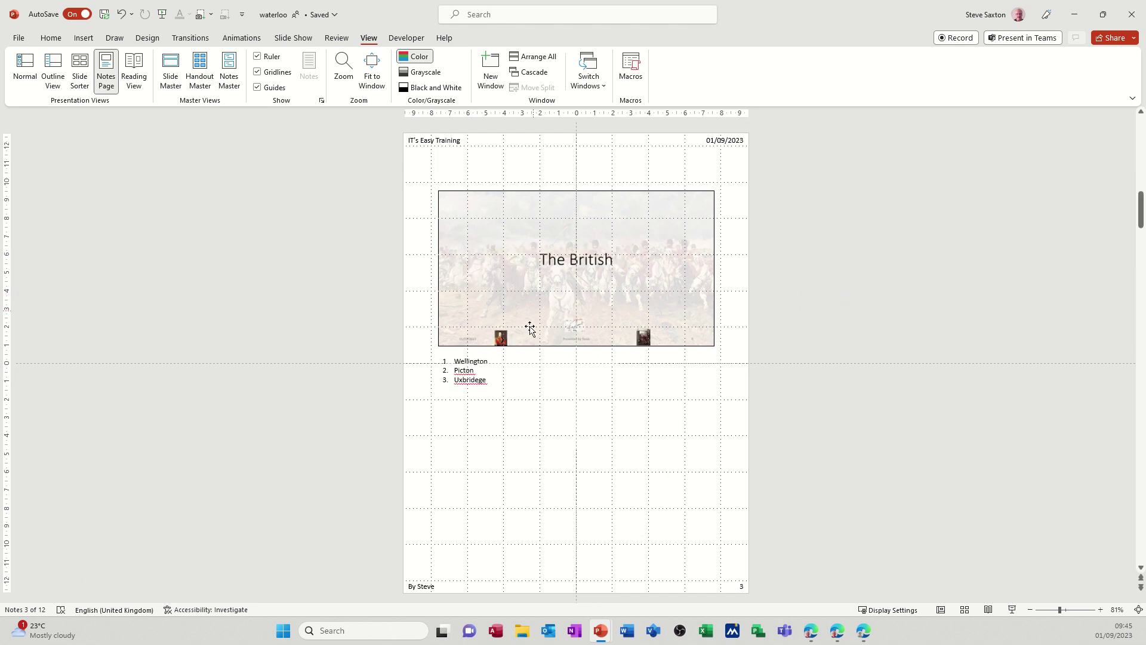
{"action": "scroll", "coordinate": [861, 335], "scroll_direction": "up", "scroll_amount": 1}
{"action": "scroll", "coordinate": [861, 341], "scroll_direction": "up", "scroll_amount": 1}
{"action": "scroll", "coordinate": [844, 337], "scroll_direction": "down", "scroll_amount": 2}
{"action": "scroll", "coordinate": [844, 336], "scroll_direction": "up", "scroll_amount": 1}
{"action": "scroll", "coordinate": [842, 337], "scroll_direction": "down", "scroll_amount": 1}
{"action": "left_click", "coordinate": [19, 66]}
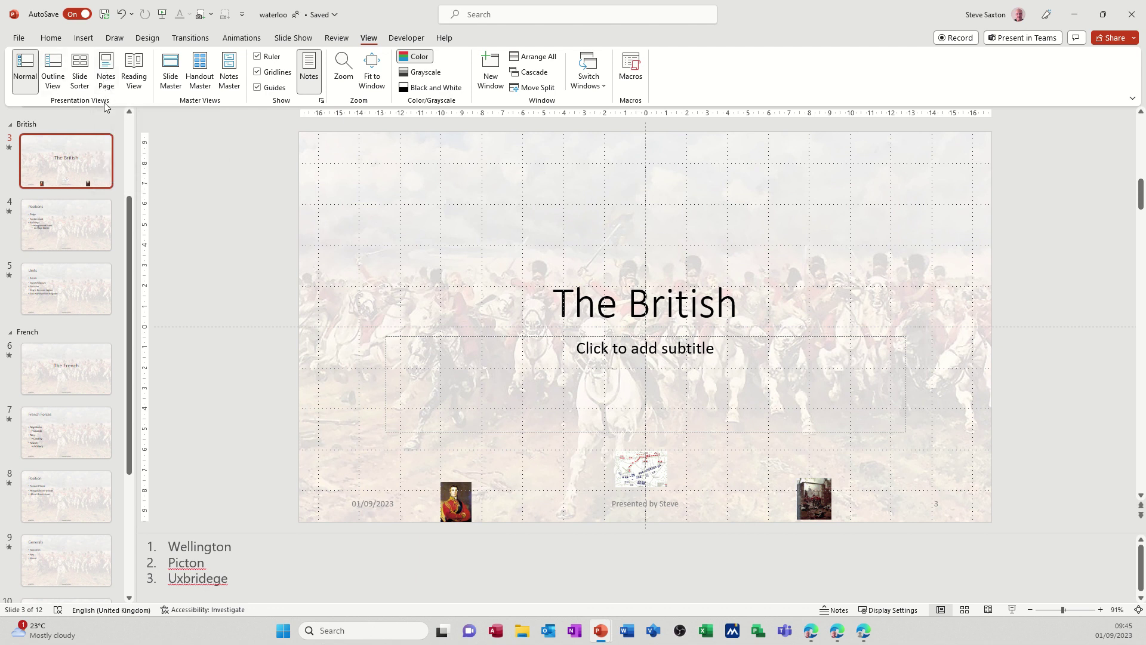
Play the deck in Reading View through Contents to all five Positions bullets, ending at La Haye Sainte.
{"action": "left_click", "coordinate": [135, 67]}
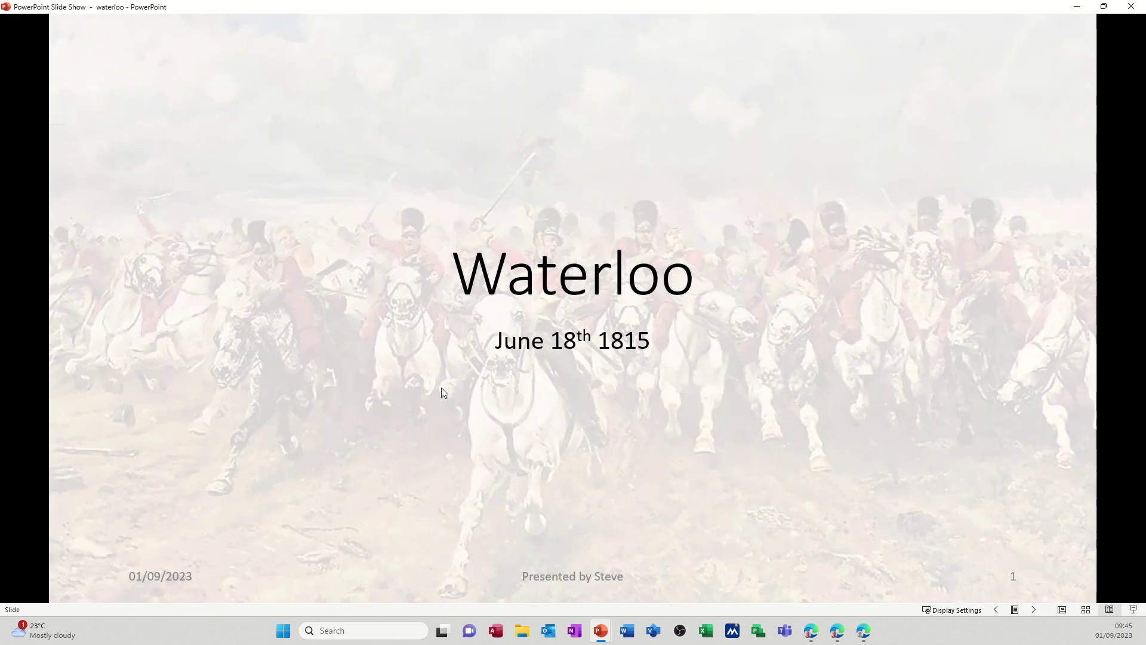
{"action": "left_click", "coordinate": [443, 360]}
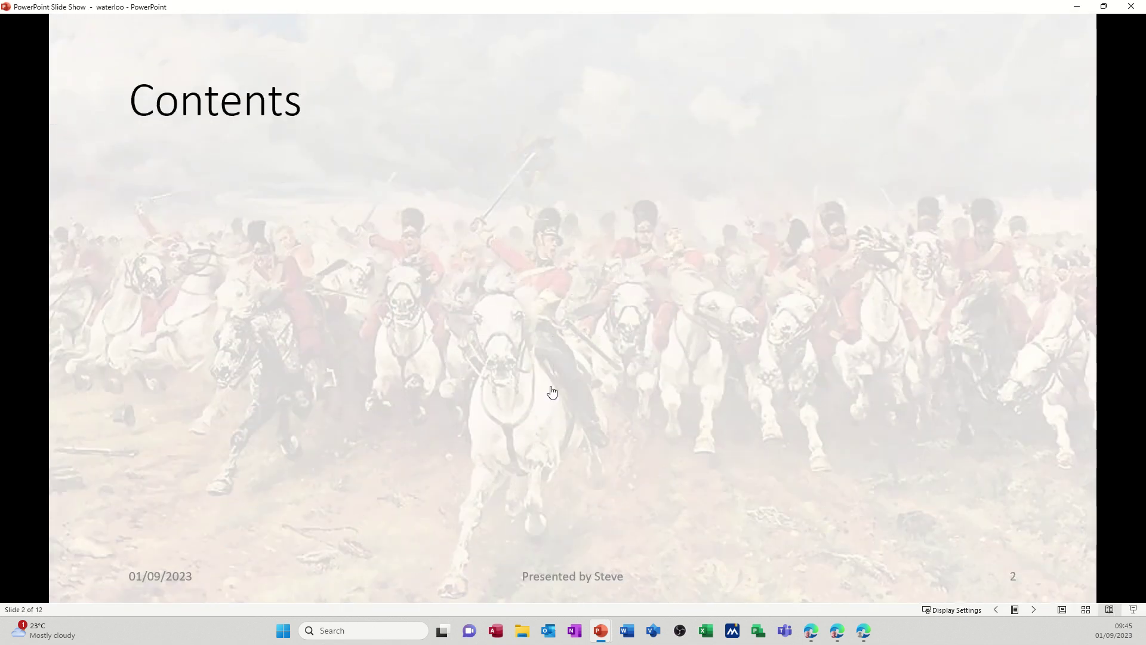
{"action": "left_click", "coordinate": [597, 352]}
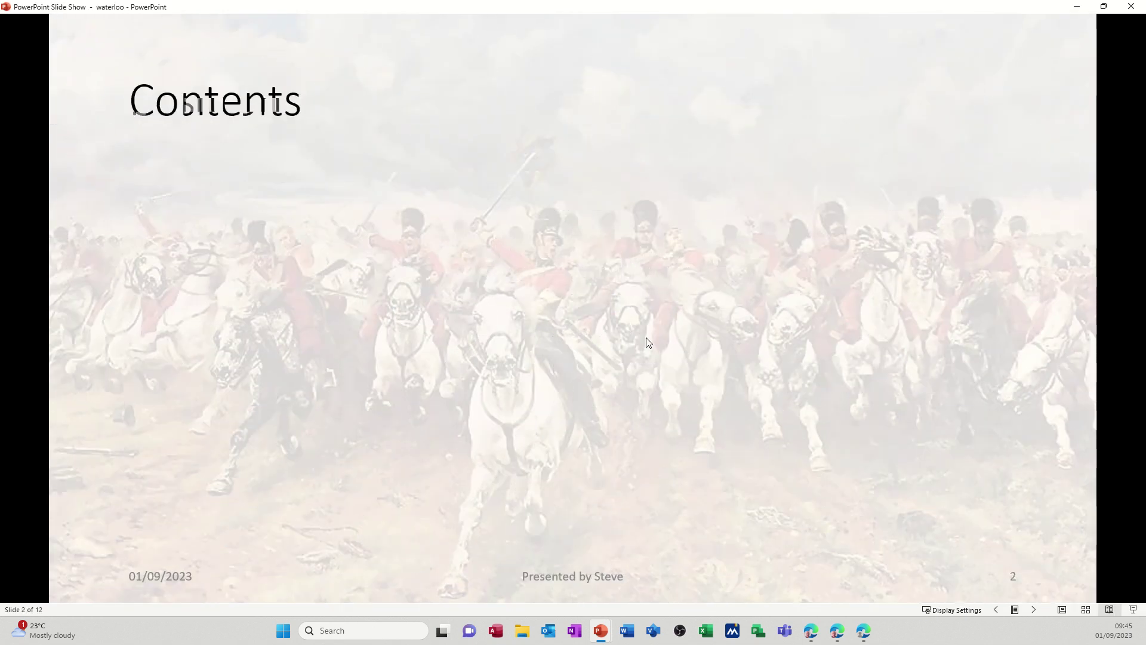
{"action": "left_click", "coordinate": [746, 367]}
{"action": "left_click", "coordinate": [707, 336]}
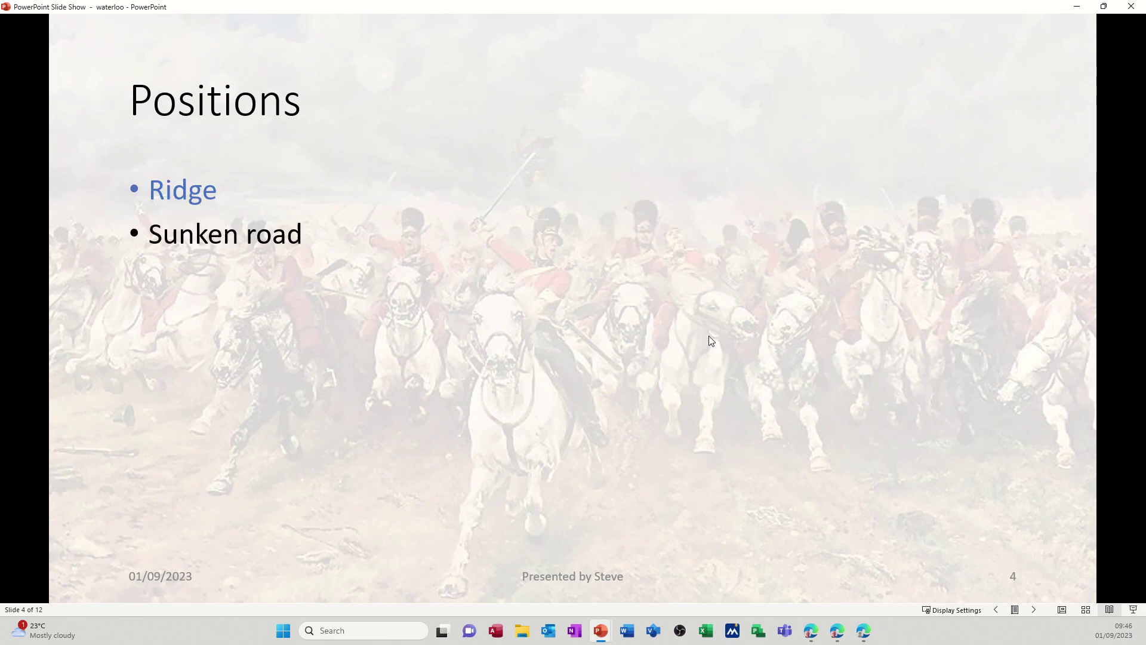
{"action": "left_click", "coordinate": [708, 335]}
{"action": "left_click", "coordinate": [708, 336]}
{"action": "left_click", "coordinate": [708, 335]}
Reveal the five Units bullets, advance to slide 6, The French, then stop playback.
{"action": "left_click", "coordinate": [708, 335]}
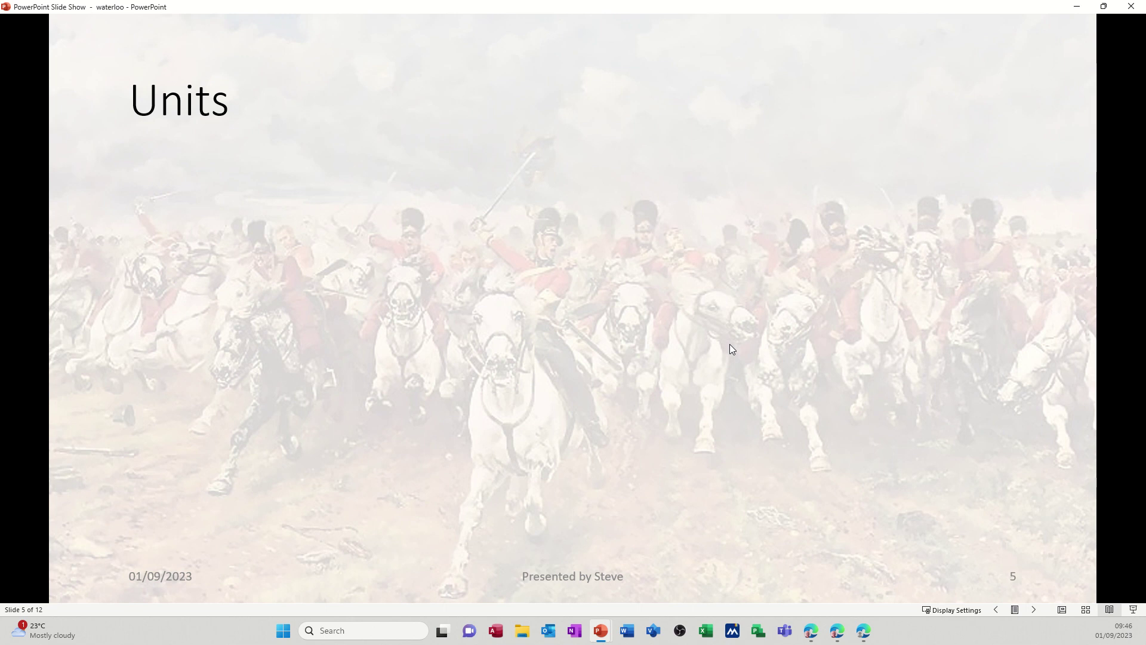
{"action": "left_click", "coordinate": [727, 346]}
{"action": "left_click", "coordinate": [725, 347]}
{"action": "left_click", "coordinate": [723, 349]}
{"action": "left_click", "coordinate": [722, 349]}
{"action": "left_click", "coordinate": [720, 350]}
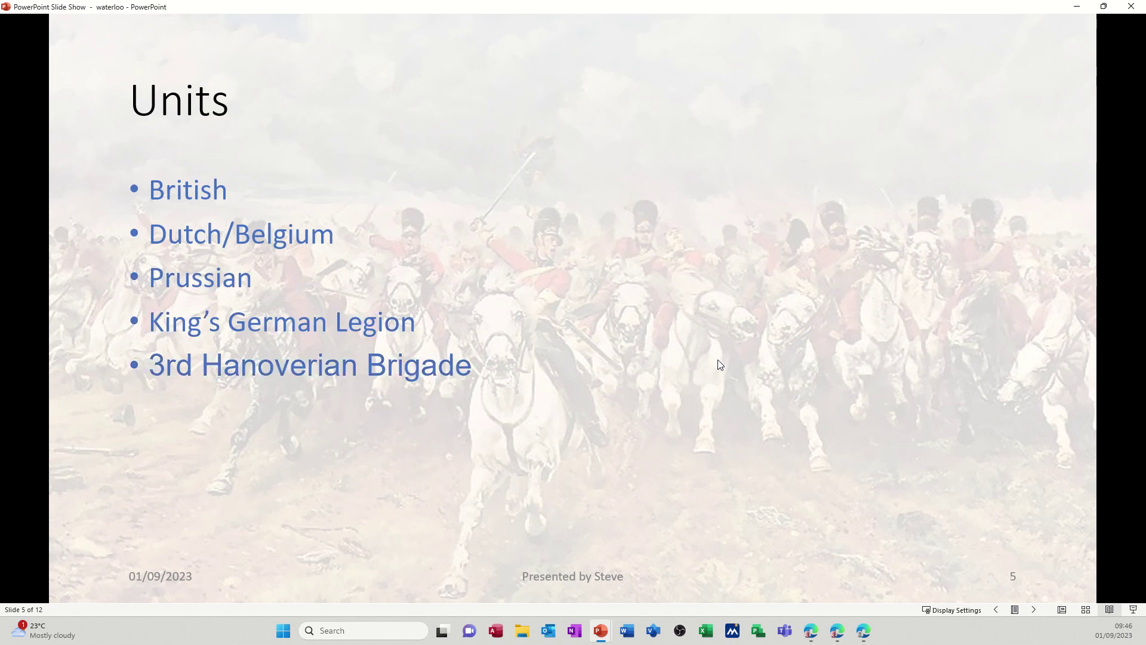
{"action": "left_click", "coordinate": [718, 363]}
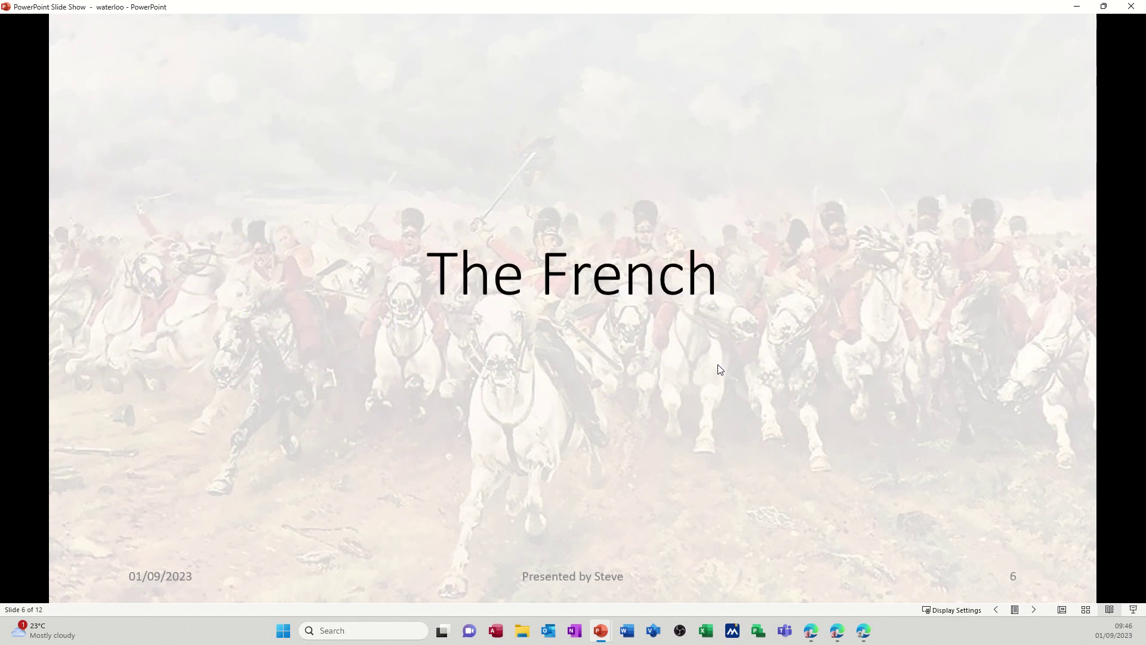
{"action": "key", "text": "Escape"}
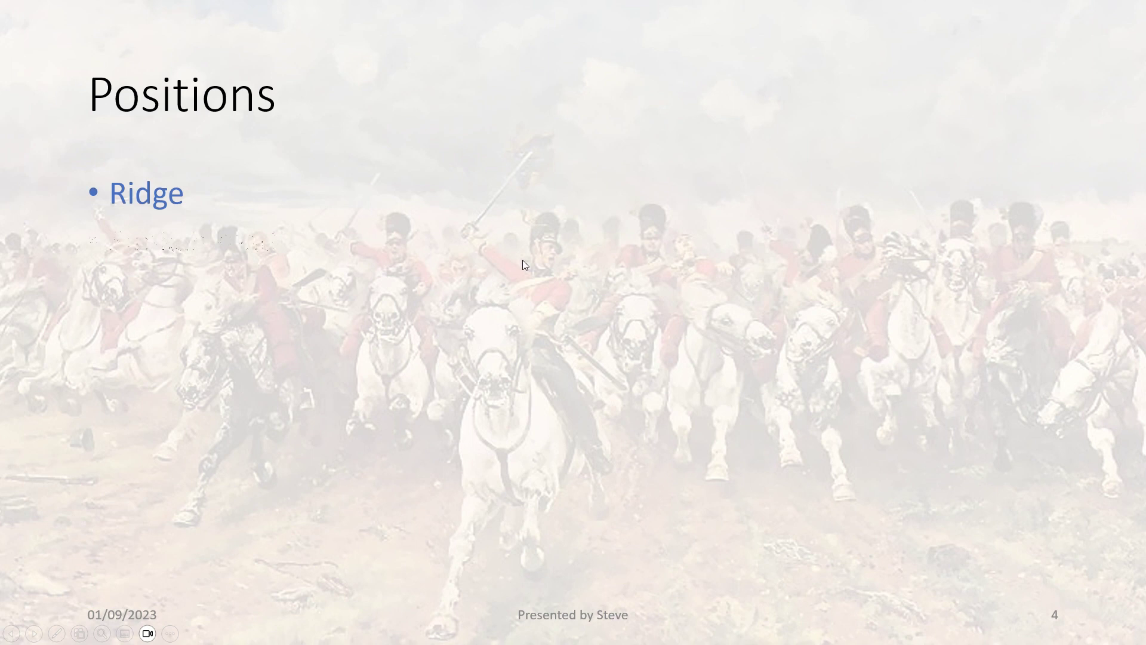
Bring up the slide show's right-click options menu, then dismiss it.
{"action": "right_click", "coordinate": [487, 256]}
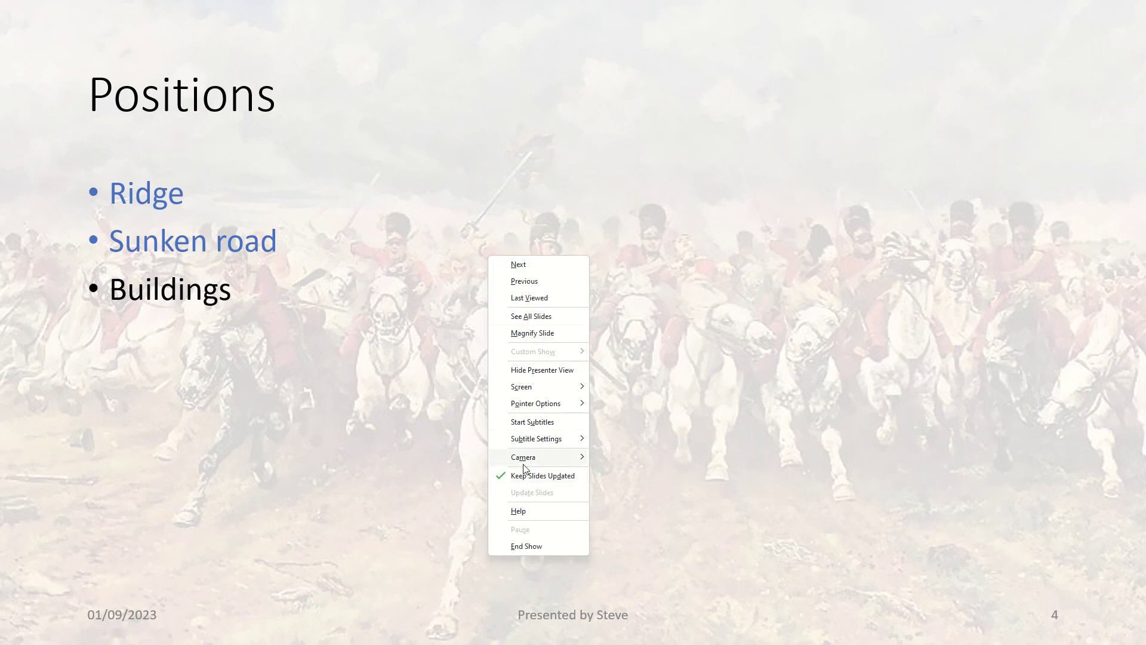
{"action": "left_click", "coordinate": [429, 283]}
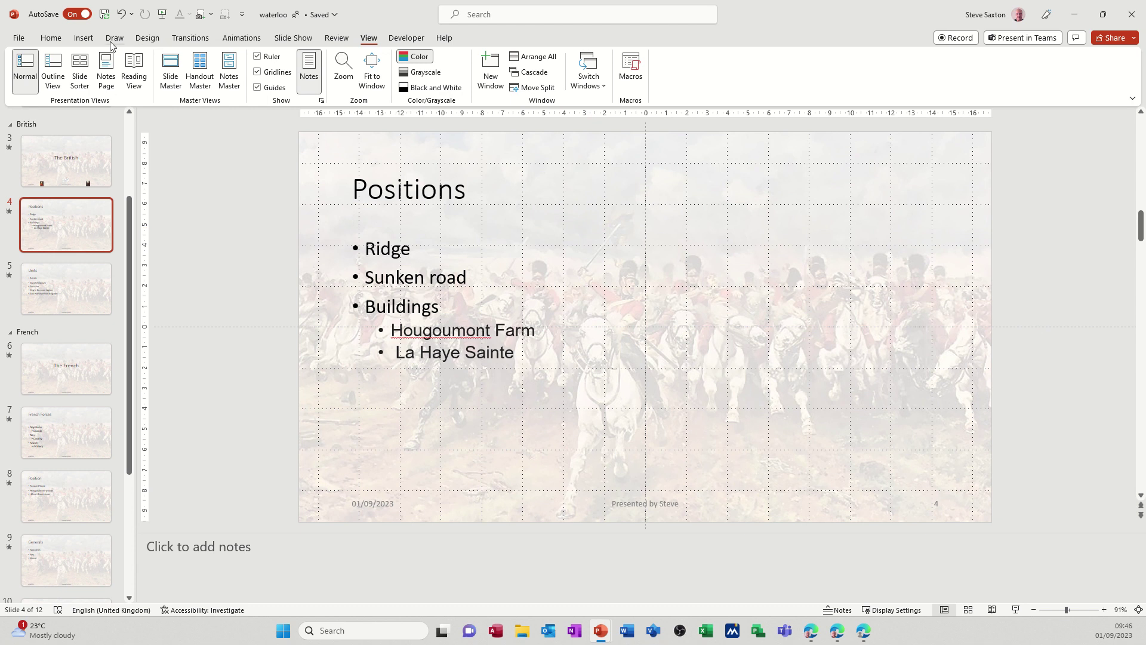
{"action": "left_click", "coordinate": [296, 40]}
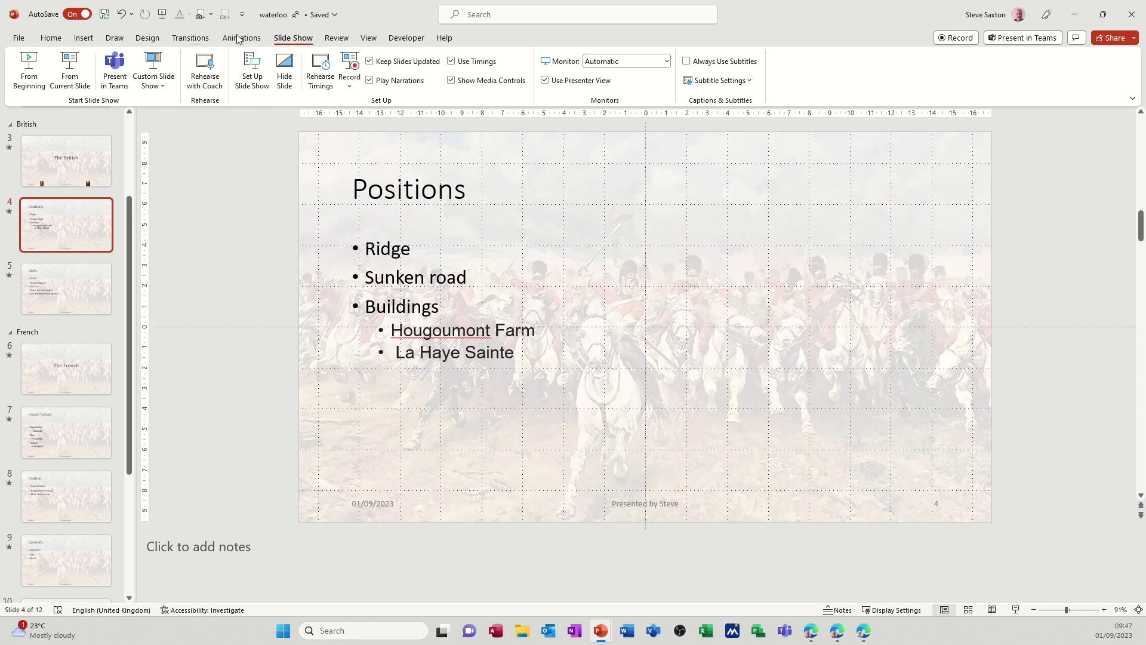
{"action": "left_click", "coordinate": [369, 39]}
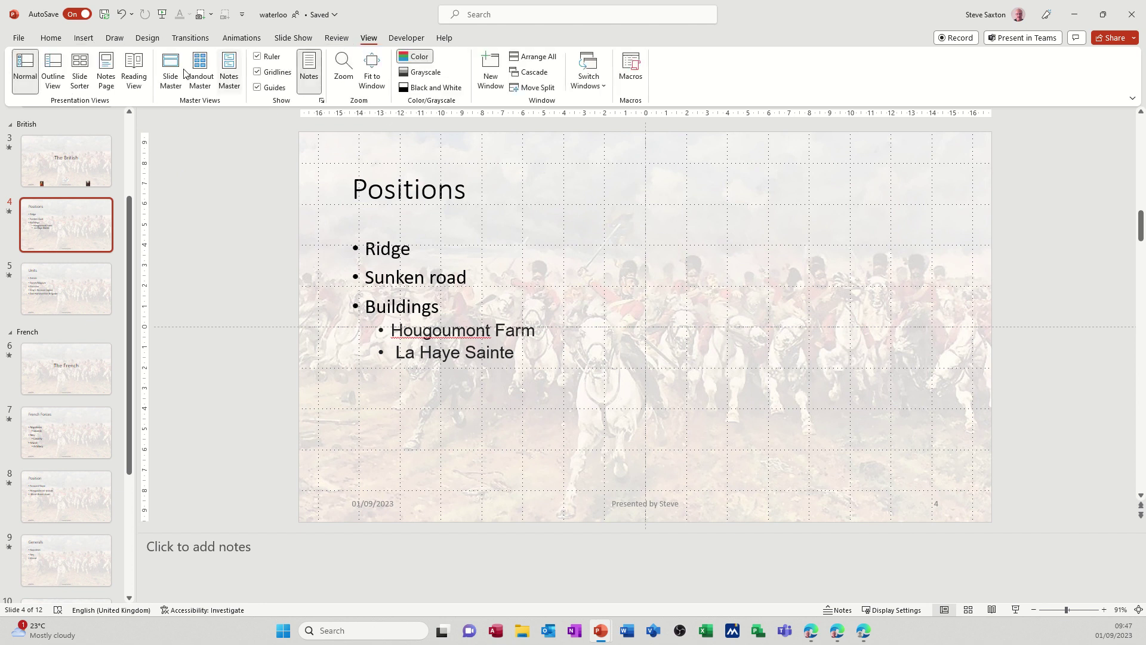